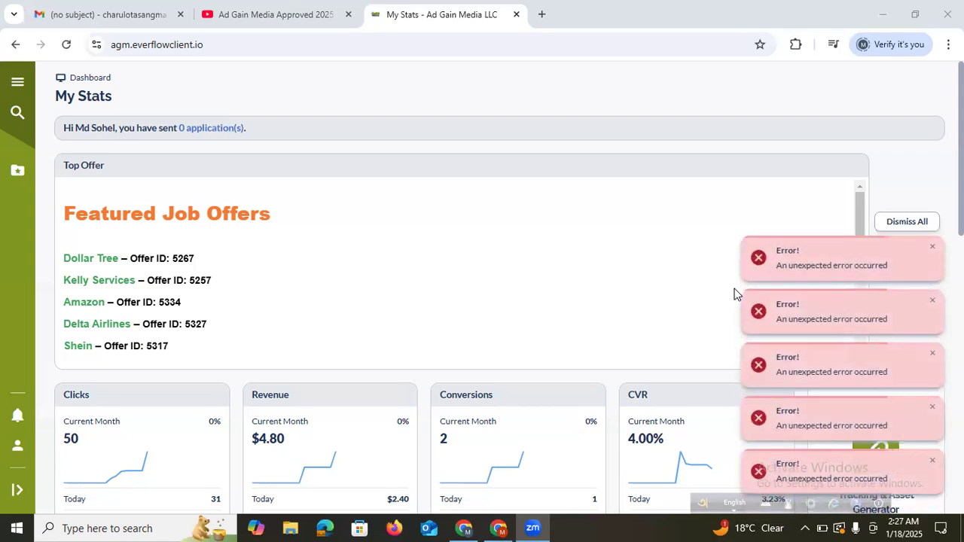
Close the first error toast on My Stats and dismiss all remaining error notifications
click(932, 251)
click(932, 251)
click(920, 282)
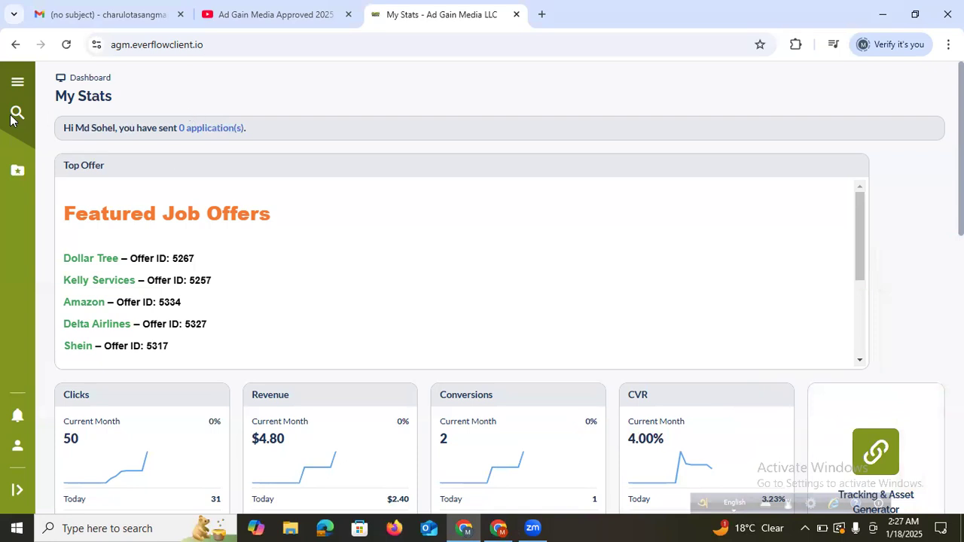
Go to Offers from the navigation menu and scroll down the Manage Offers list
click(27, 79)
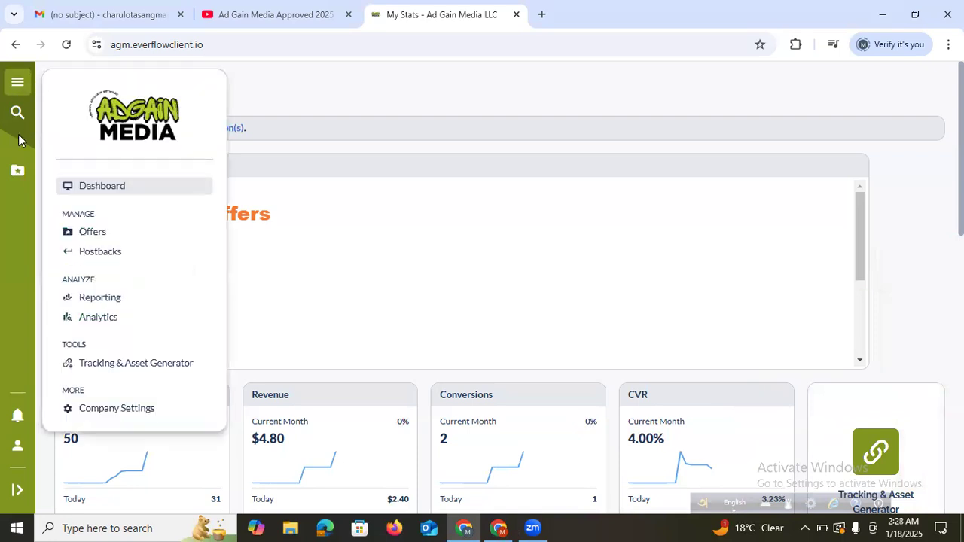
click(14, 173)
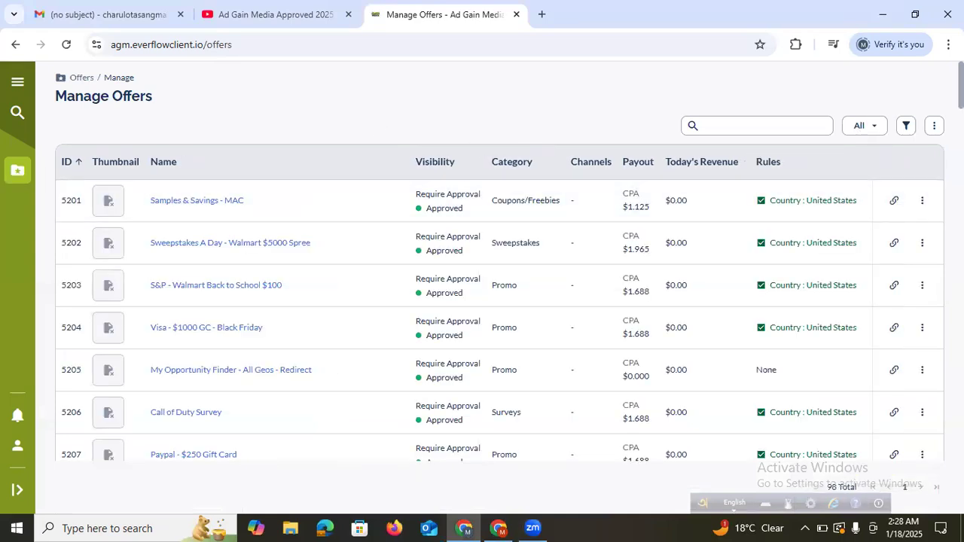
scroll(500, 301, down, 10)
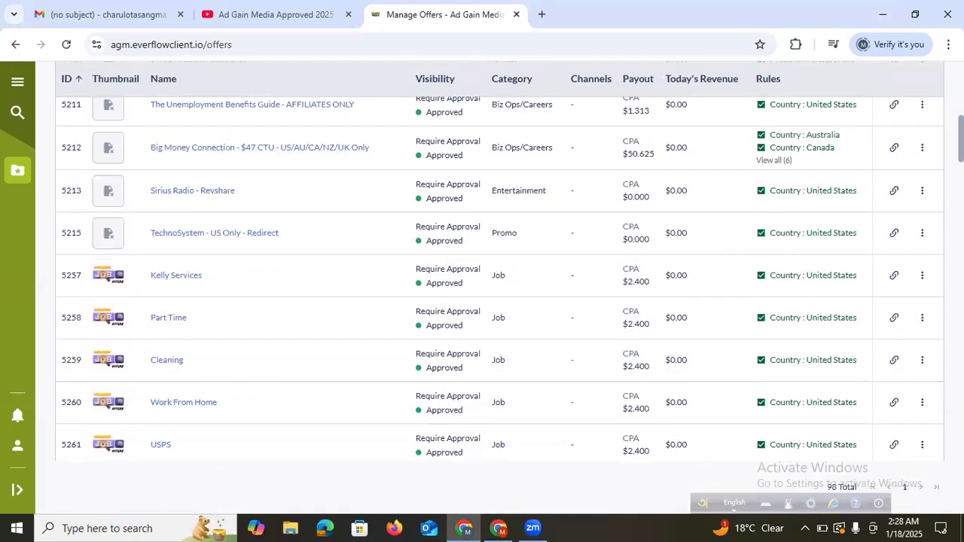
scroll(472, 166, down, 2)
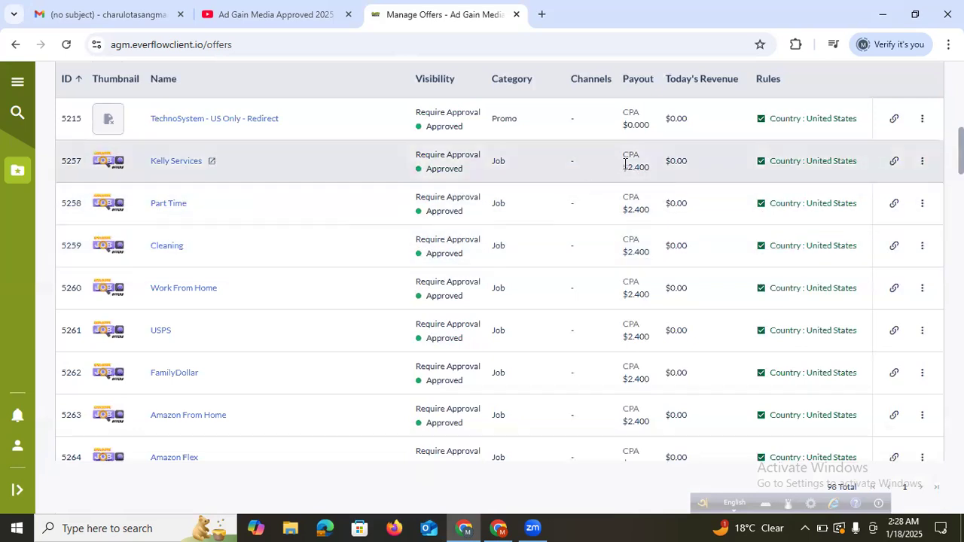
Highlight the Kelly Services and Cleaning offers' CPA payout values while reviewing the list
drag(626, 166, 656, 171)
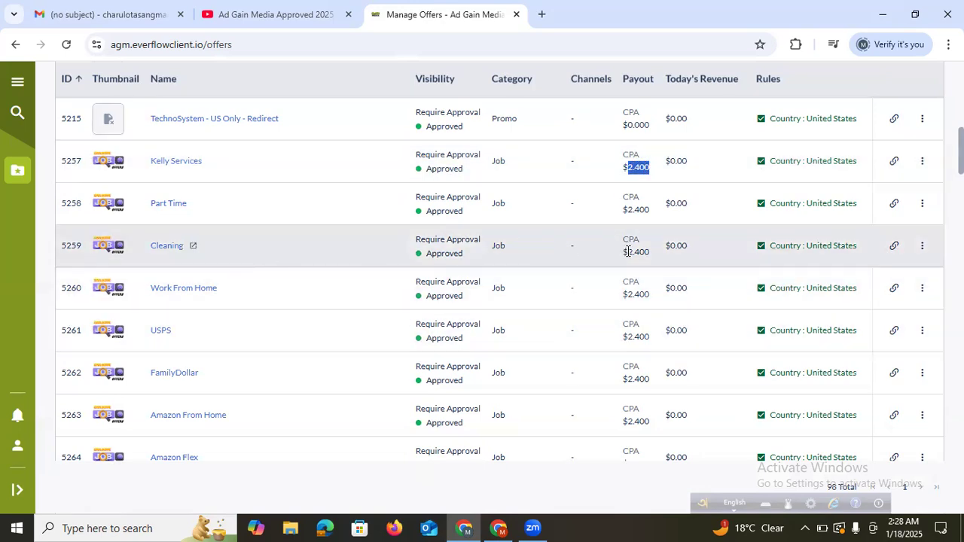
drag(627, 251, 675, 254)
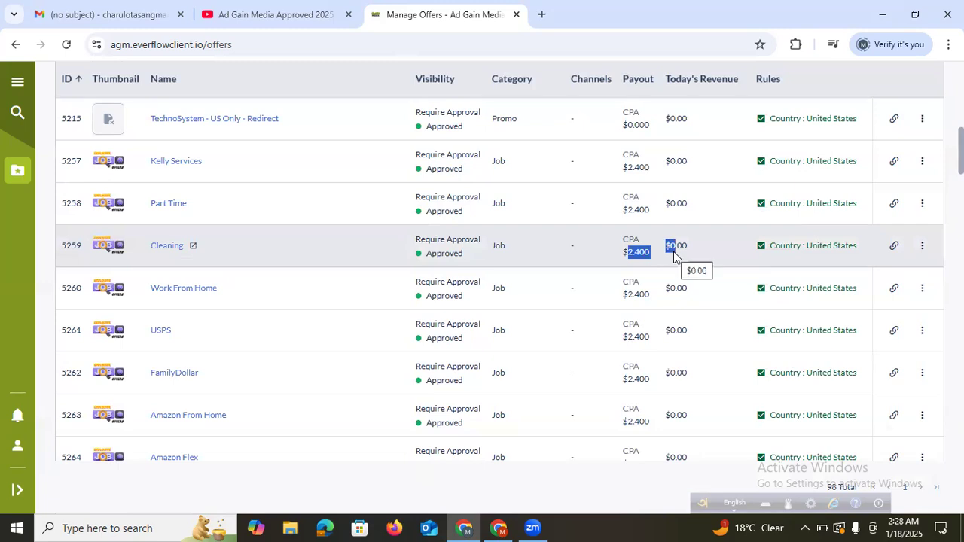
click(632, 254)
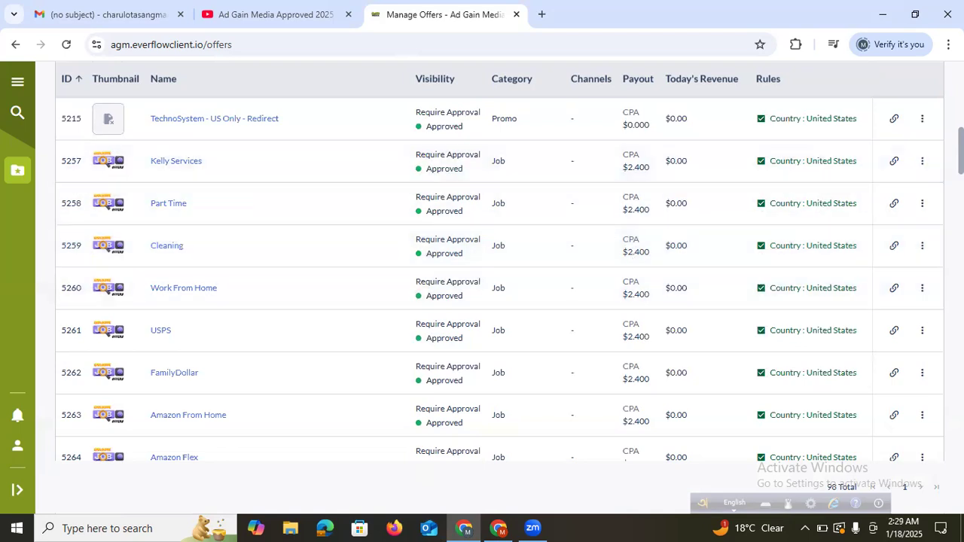
scroll(857, 64, down, 3)
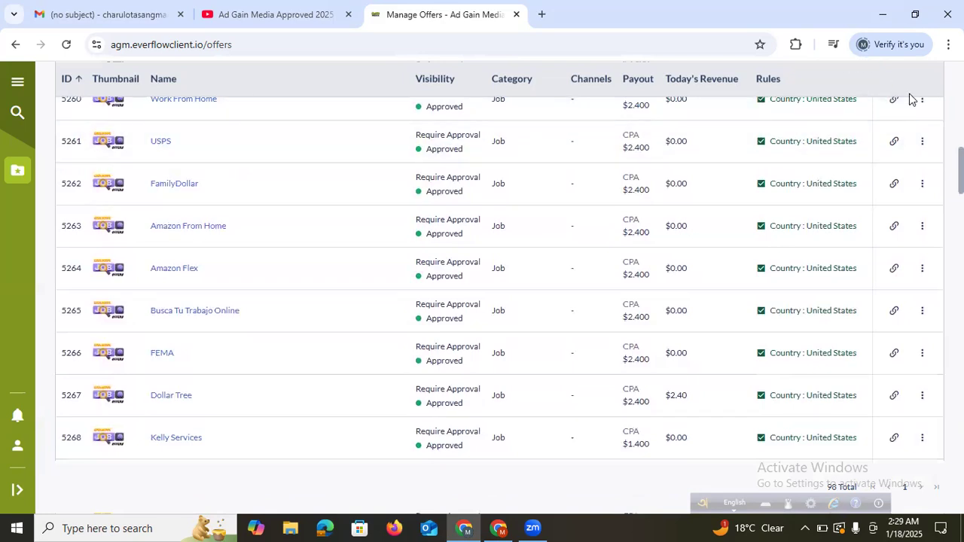
scroll(500, 287, up, 11)
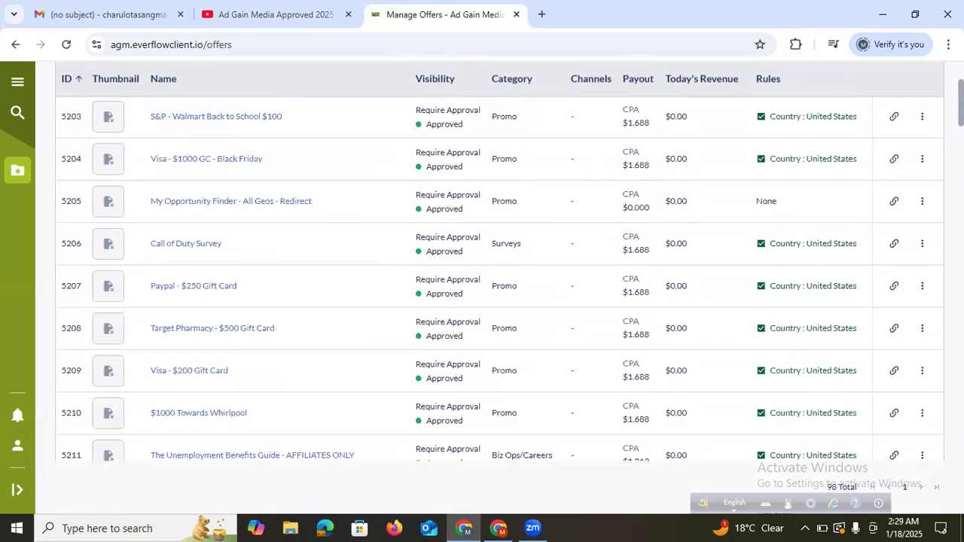
Search offers for 1000, highlight offer 5281's 2.900 payout, and return to the tutorial video
click(730, 125)
text(1000)
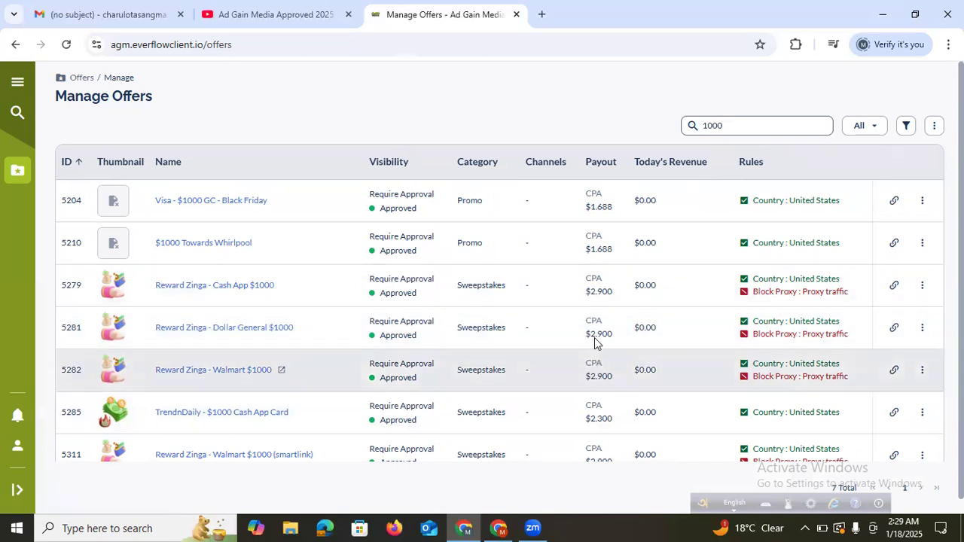
drag(591, 332, 613, 337)
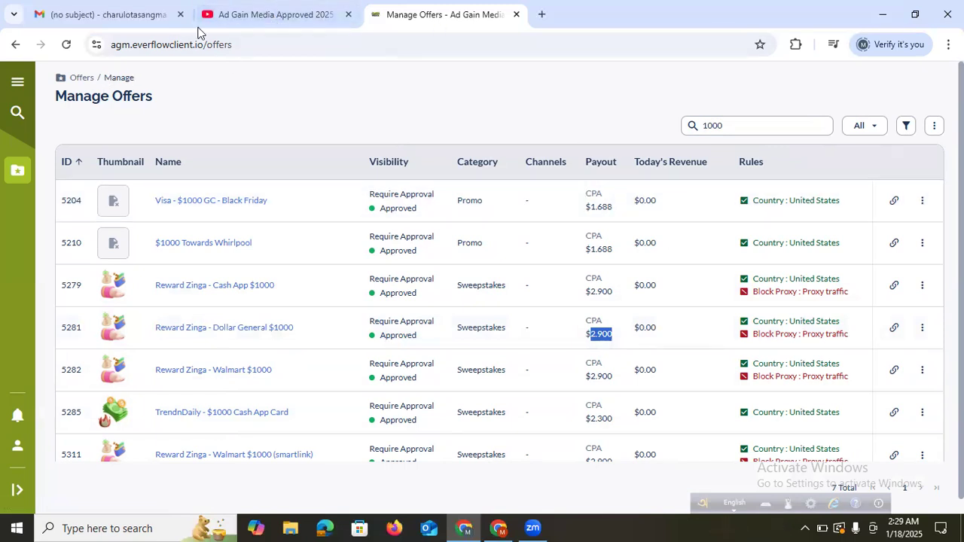
click(245, 8)
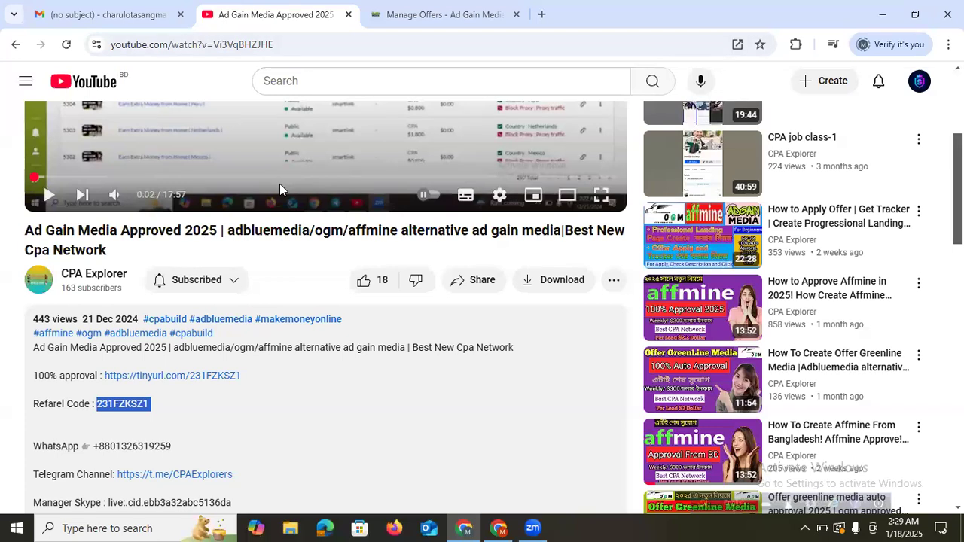
Open the description's 100% approval tinyurl signup link, then come back to the video
click(190, 399)
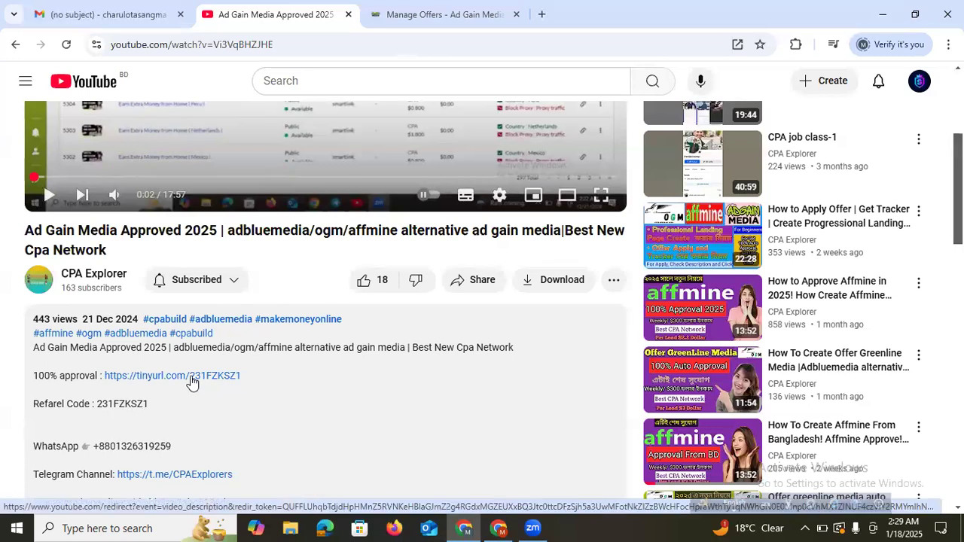
click(192, 377)
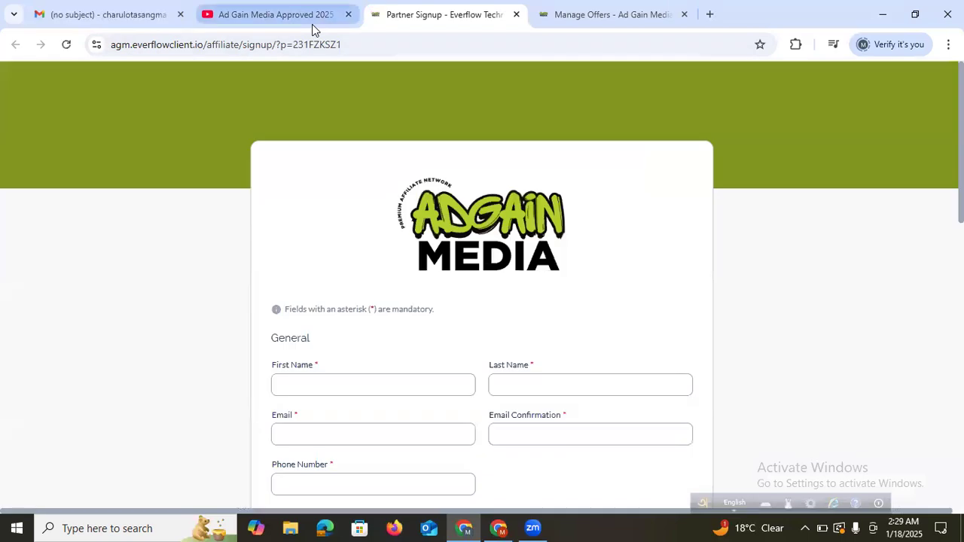
click(307, 17)
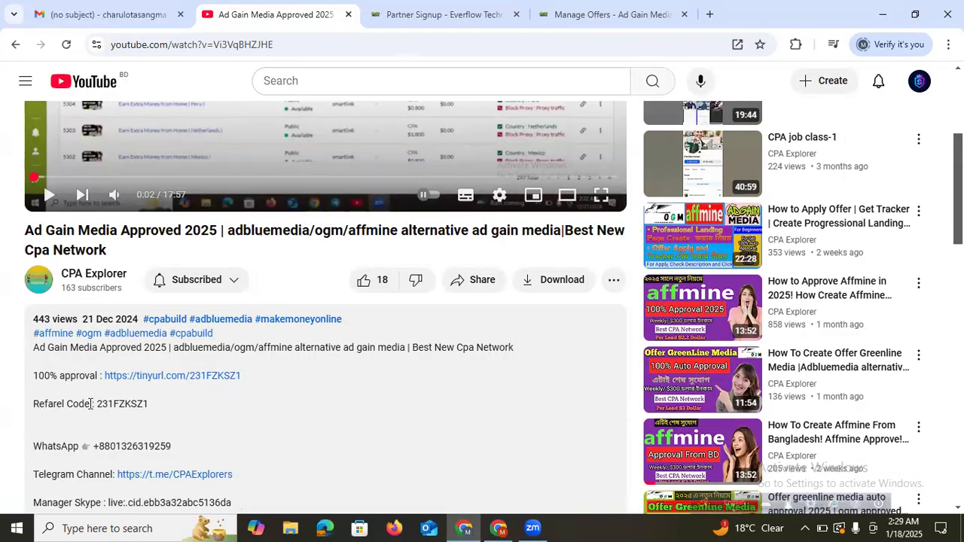
Copy the referral code from the video description and switch to the Partner Signup form
drag(98, 403, 137, 407)
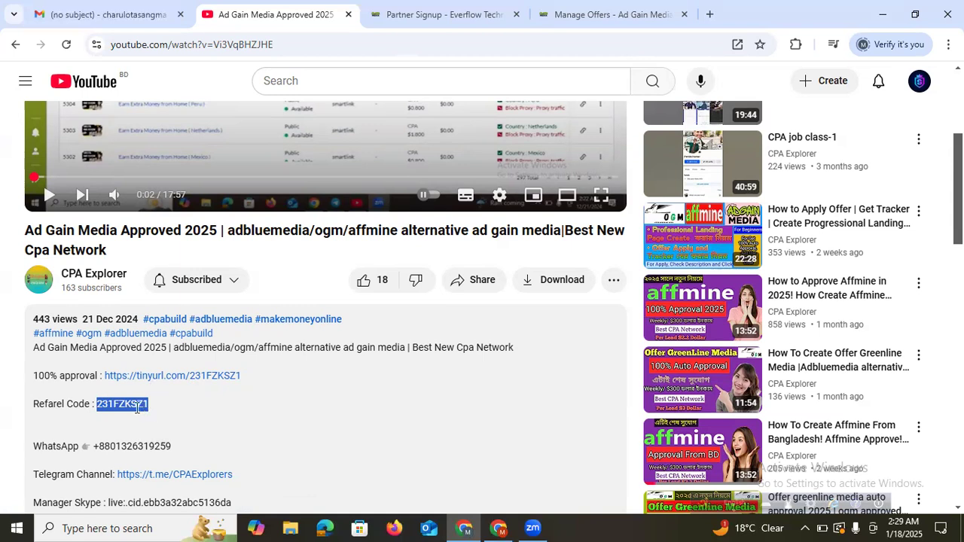
right_click(137, 407)
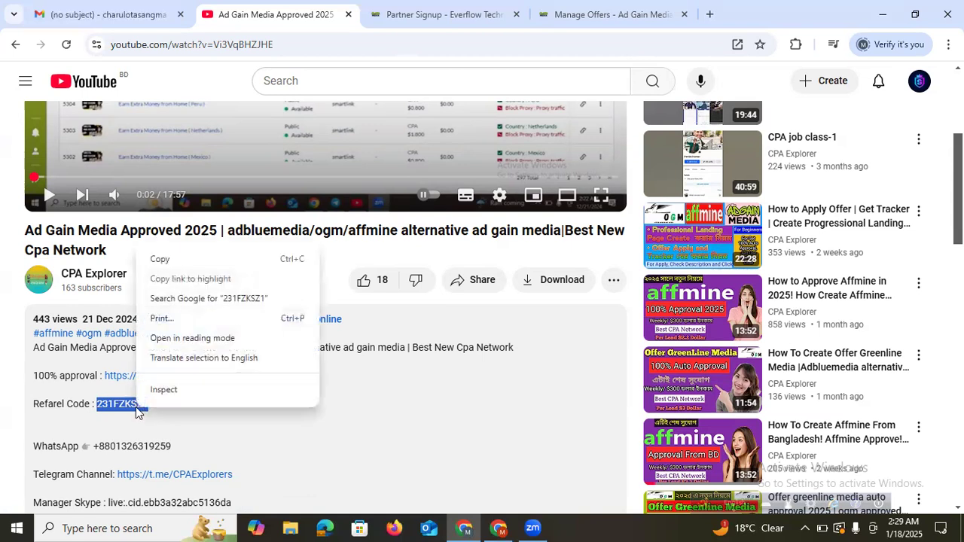
click(219, 259)
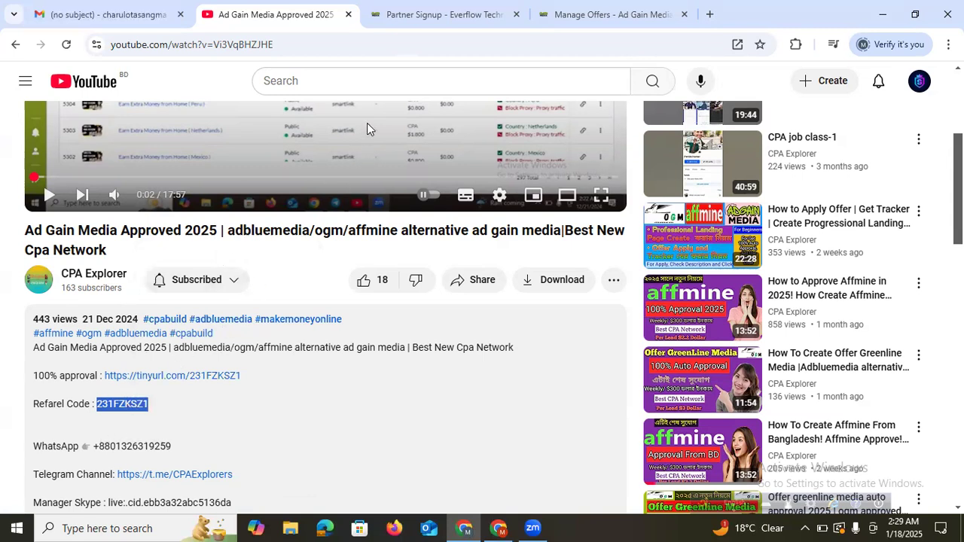
click(413, 12)
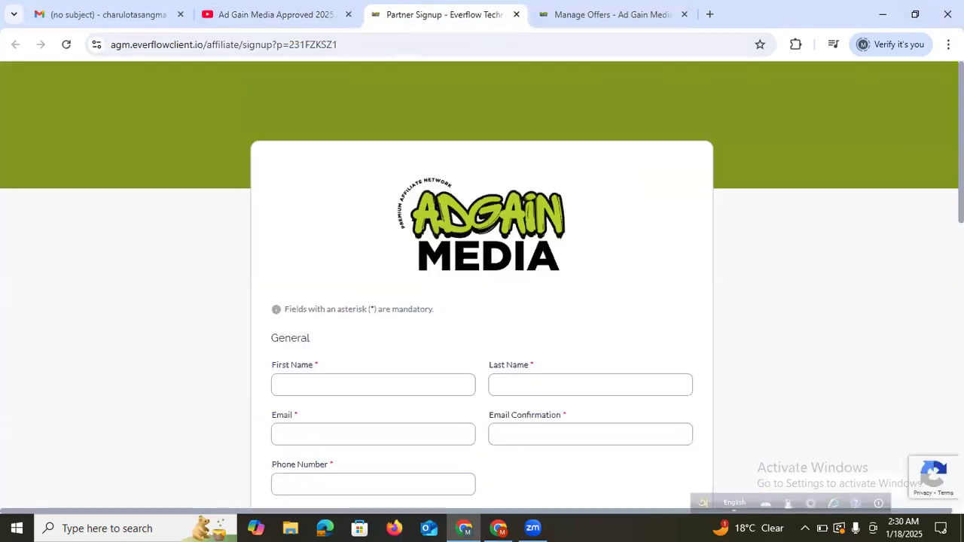
Paste the copied referral code into the signup form's Referral Code field
drag(956, 135, 960, 320)
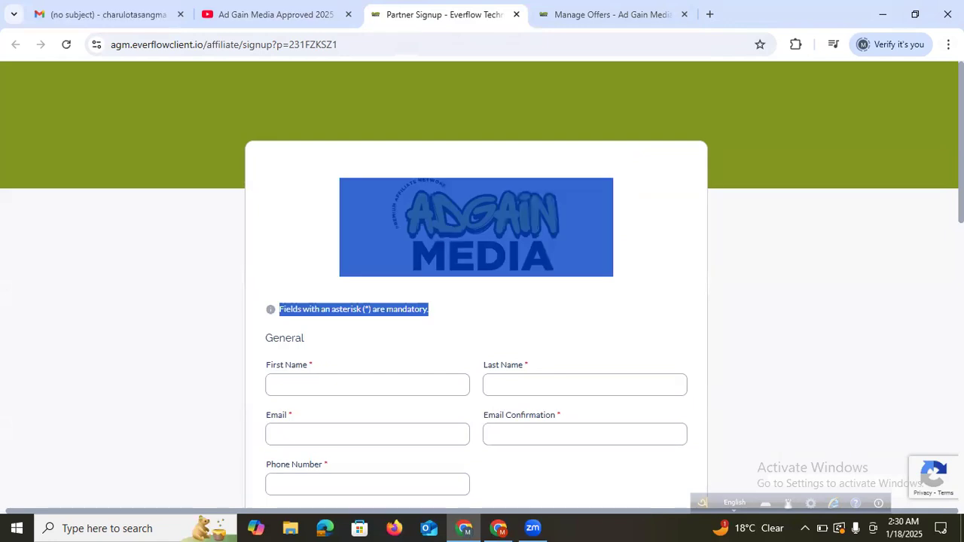
click(913, 173)
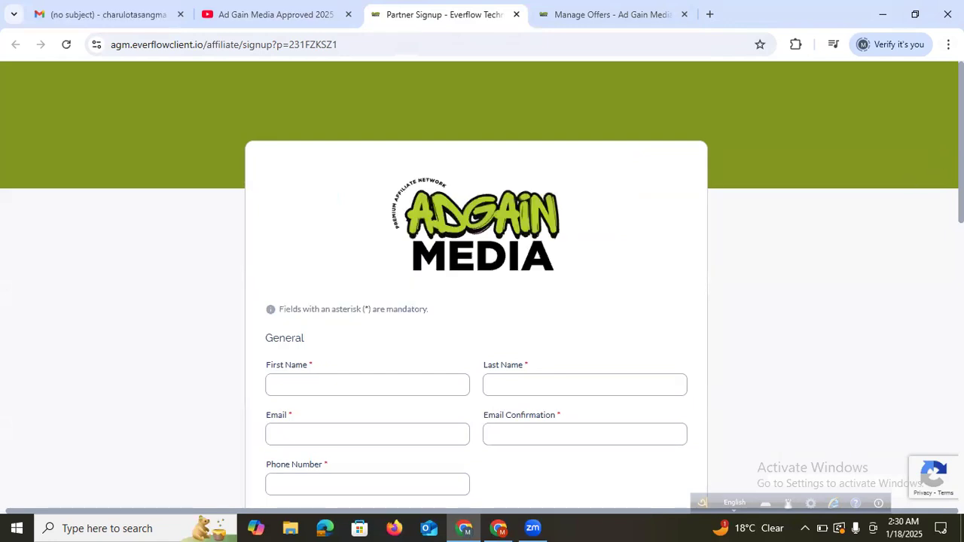
scroll(482, 286, down, 5)
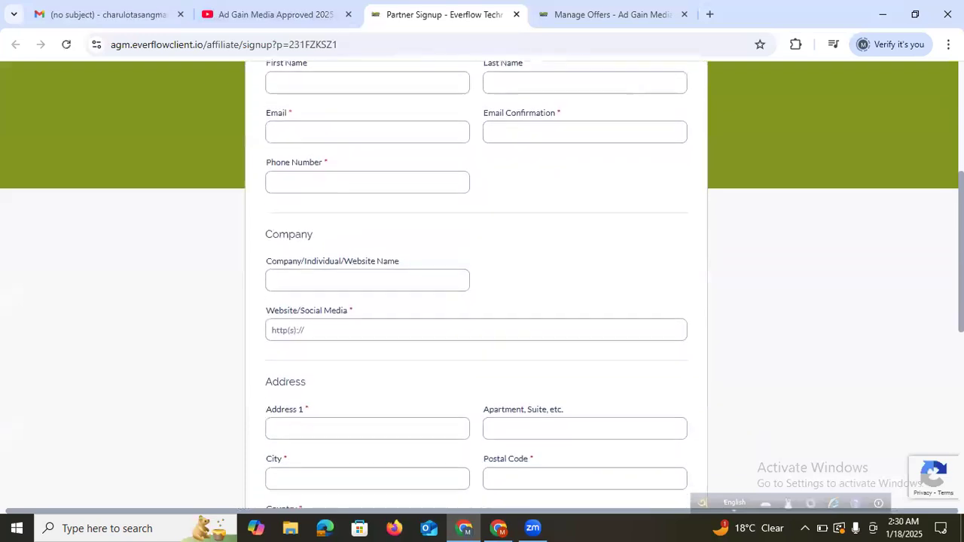
scroll(932, 354, down, 4)
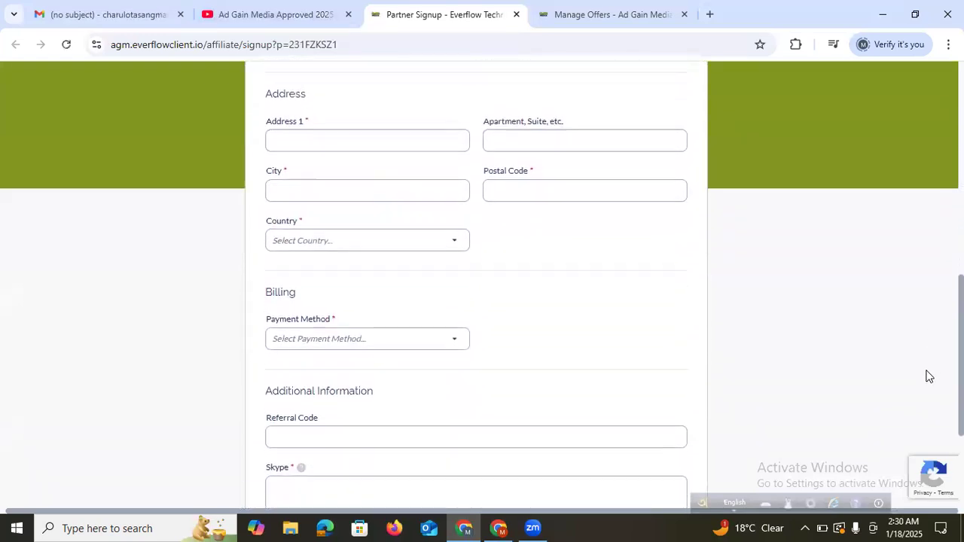
click(281, 319)
right_click(284, 311)
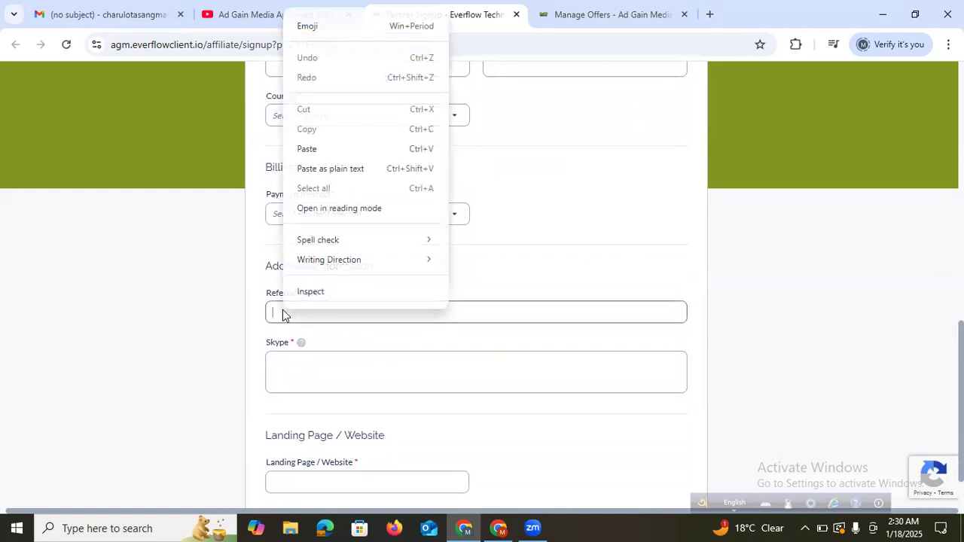
click(334, 150)
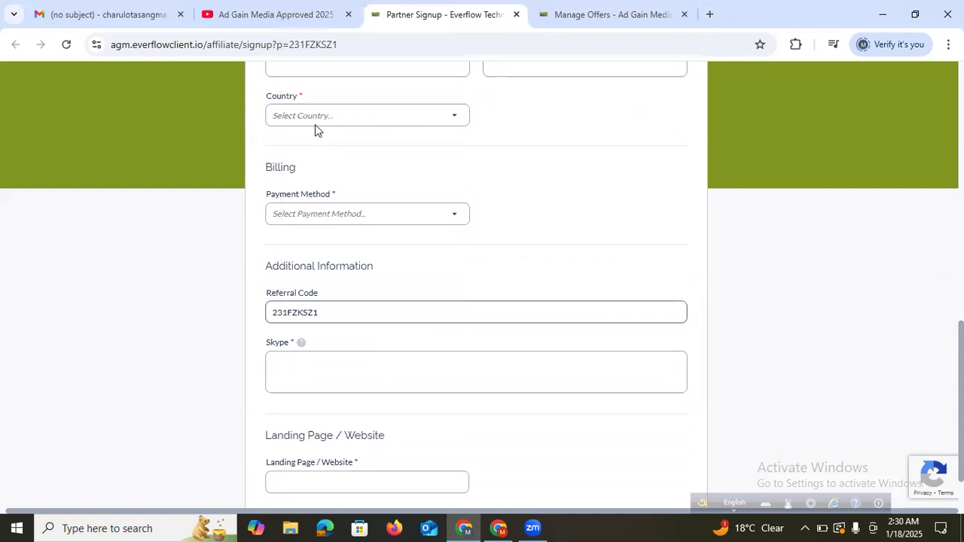
Recheck the referral code in the video description, then return to the top of the signup form
click(294, 13)
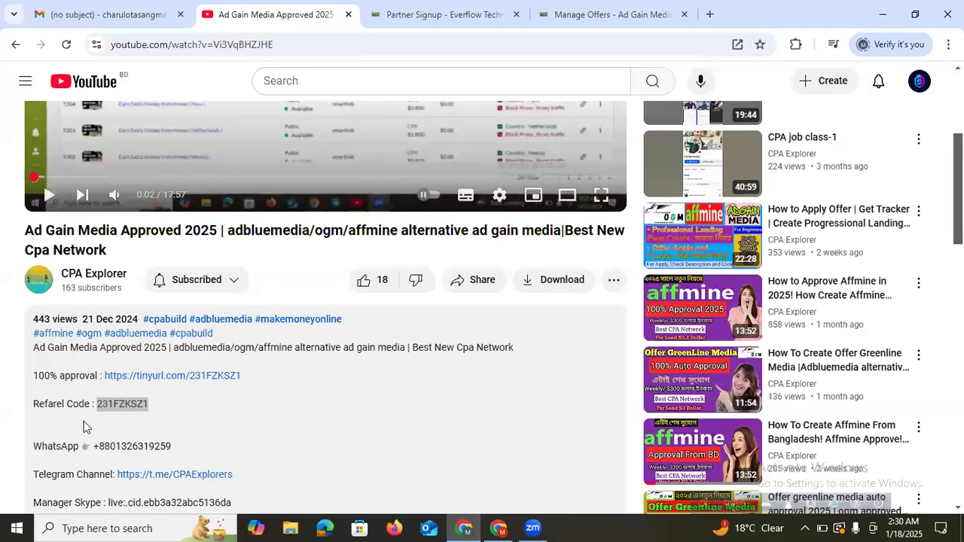
double_click(122, 404)
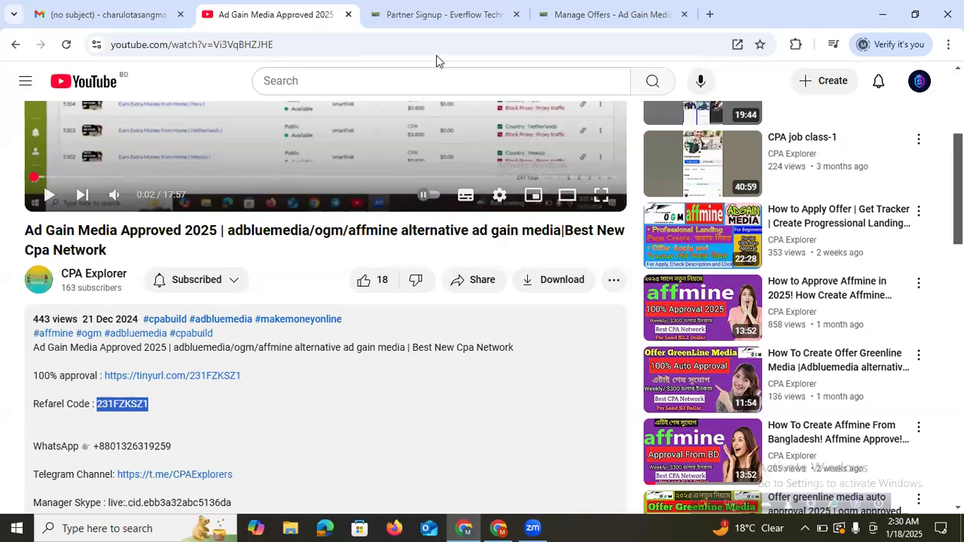
click(438, 15)
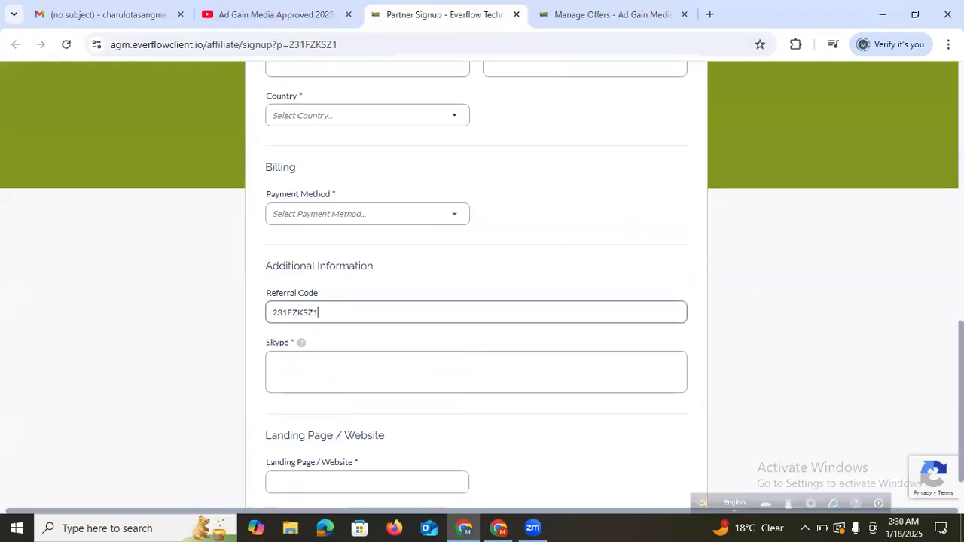
scroll(476, 286, up, 10)
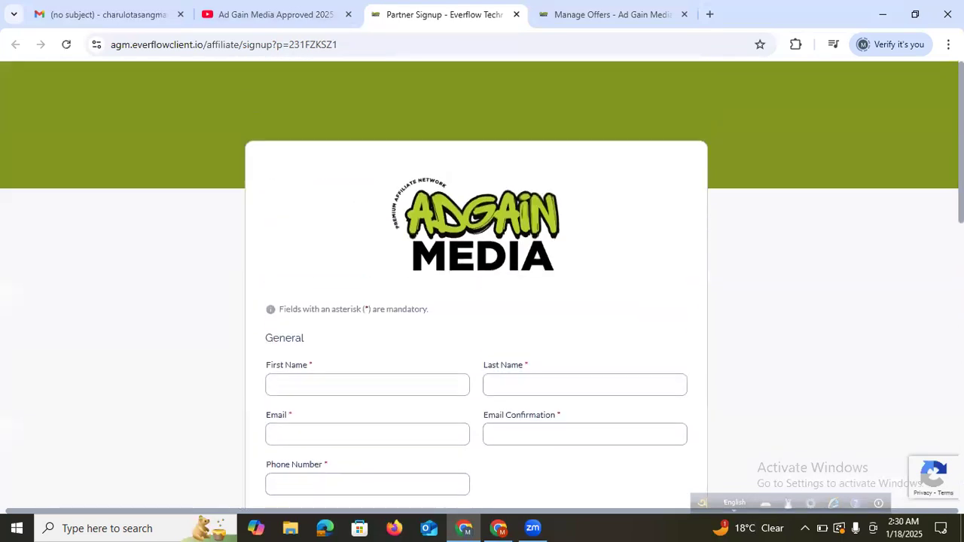
click(401, 374)
Fill in first and last name, email, confirmation and phone, then enter the company name
click(365, 324)
click(520, 321)
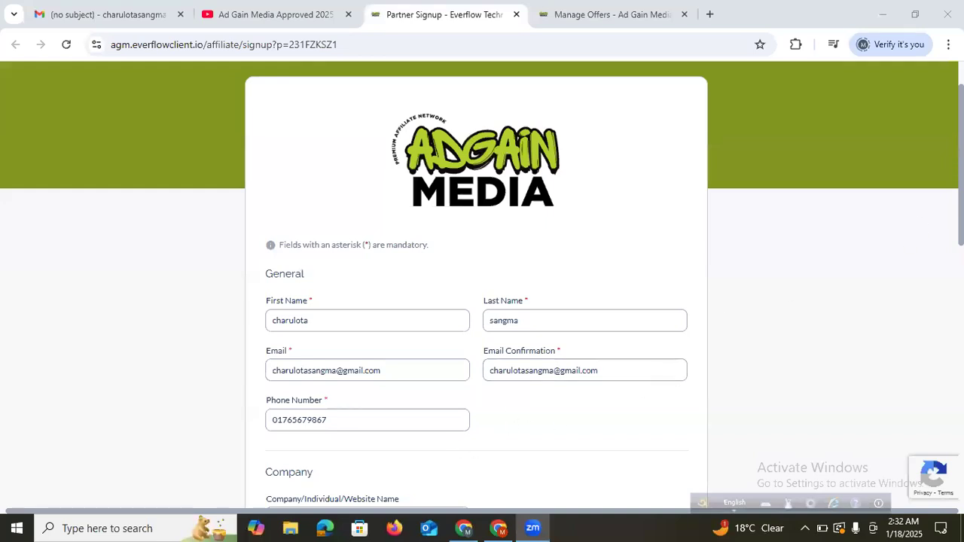
click(463, 528)
scroll(635, 345, down, 3)
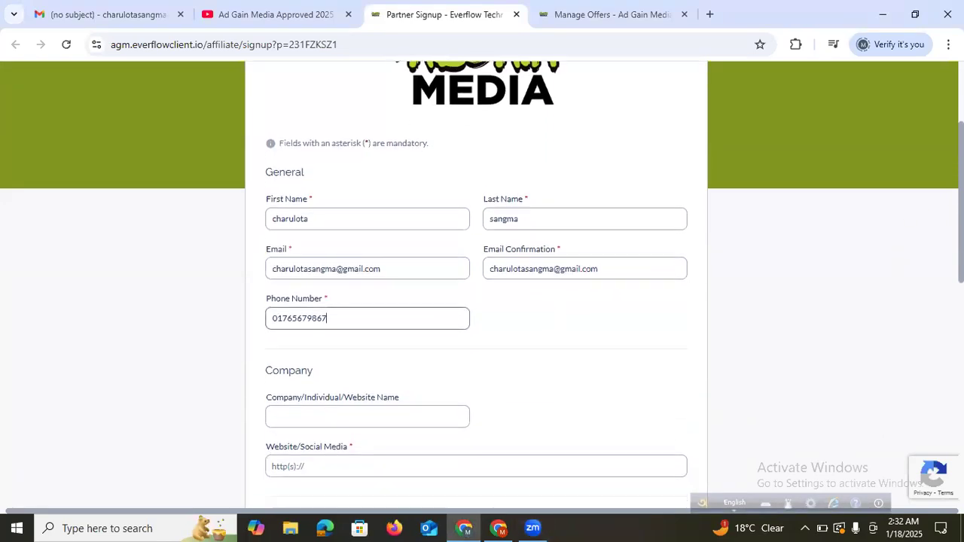
click(323, 336)
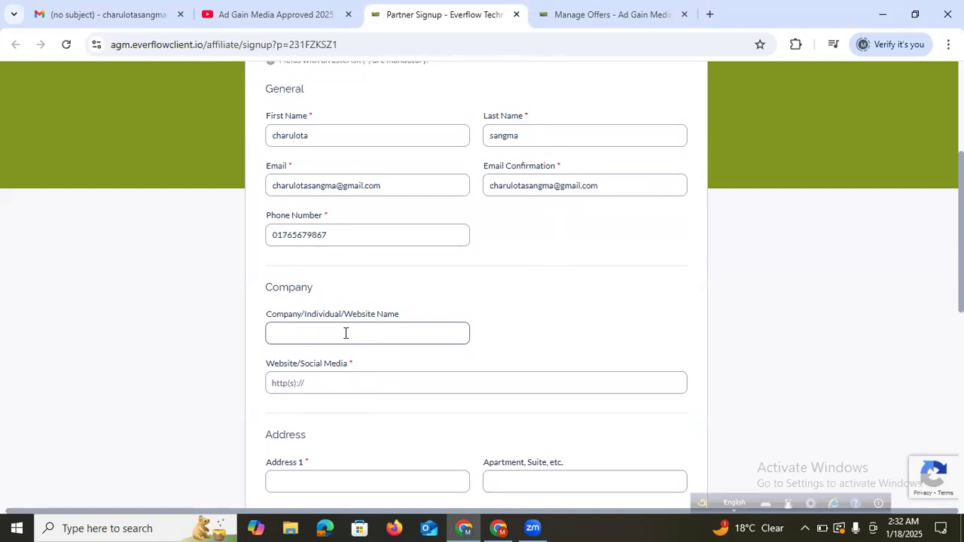
text(Charulota56)
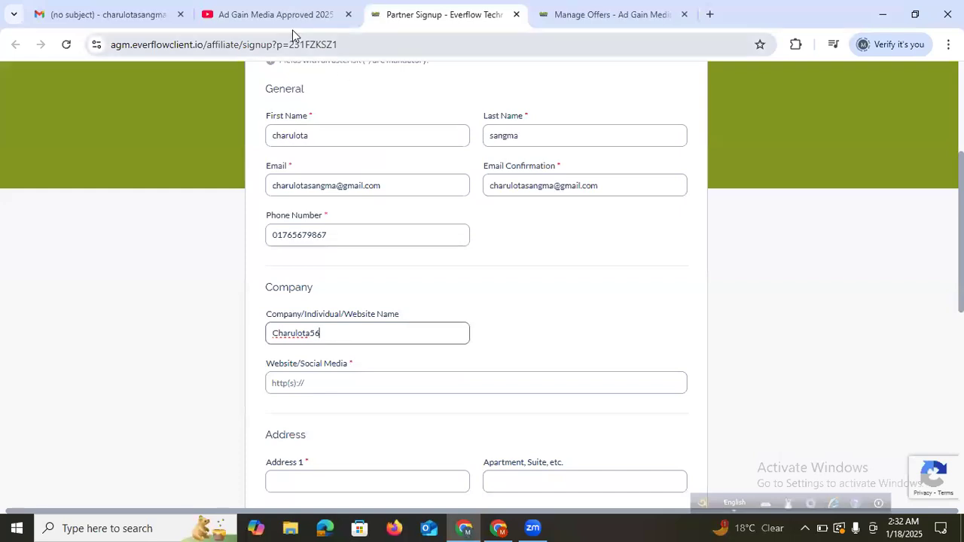
Enter the Facebook profile link as the website and delete the duplicate https prefix
click(265, 16)
double_click(122, 404)
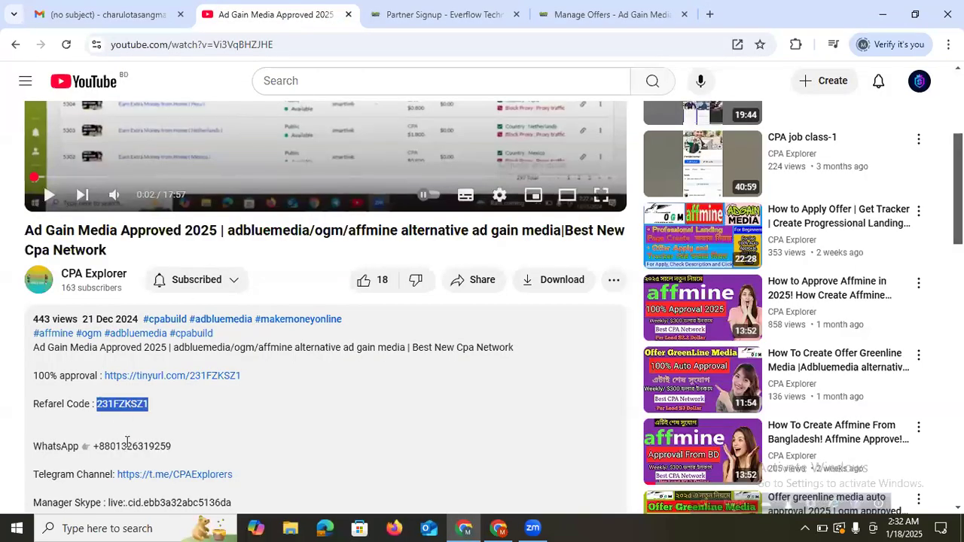
click(415, 16)
click(321, 384)
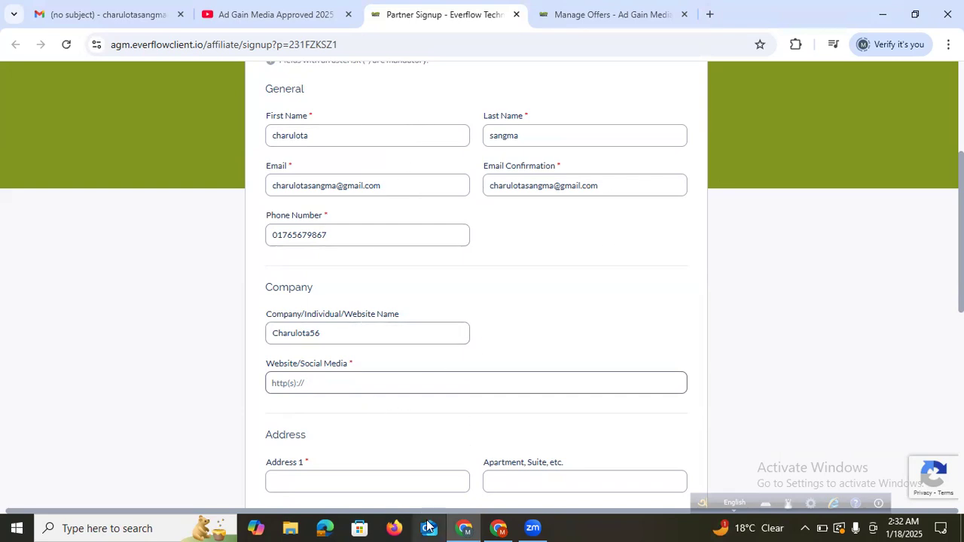
click(638, 431)
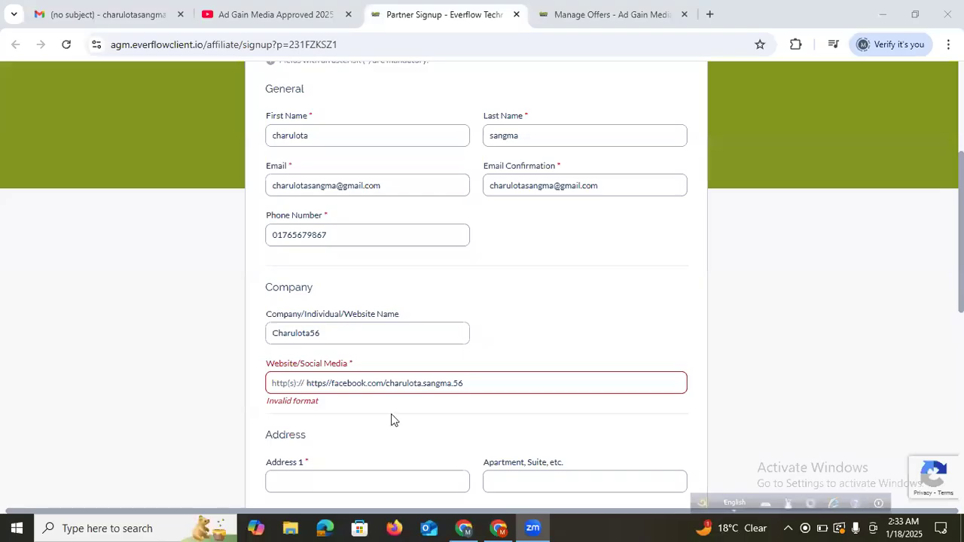
click(328, 382)
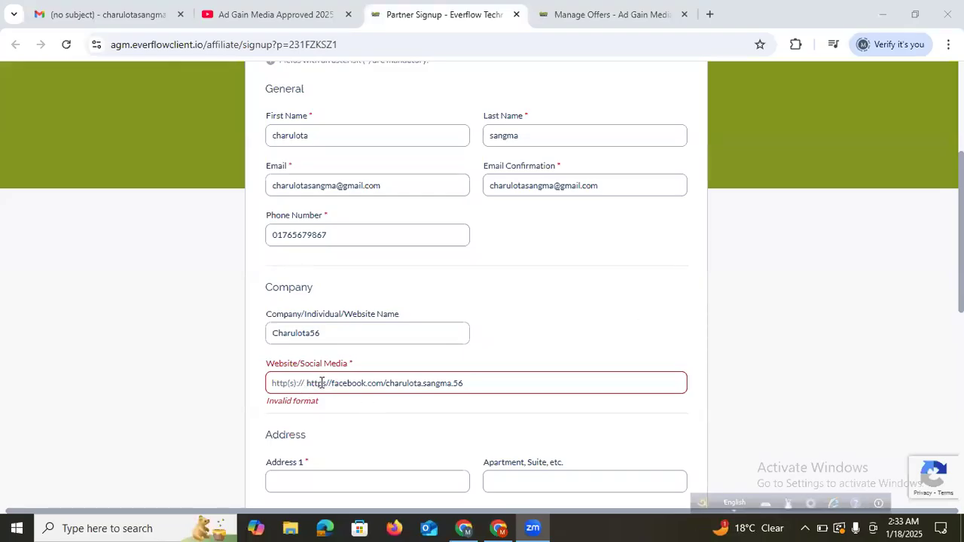
click(332, 383)
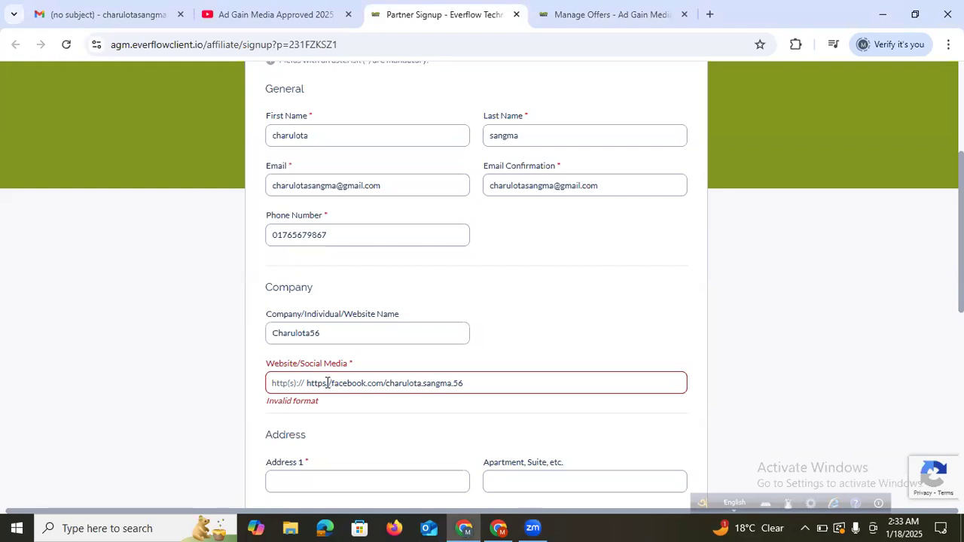
key(BackSpace)
key(BackSpace)
key(BackSpace)
key(BackSpace)
key(BackSpace)
key(BackSpace)
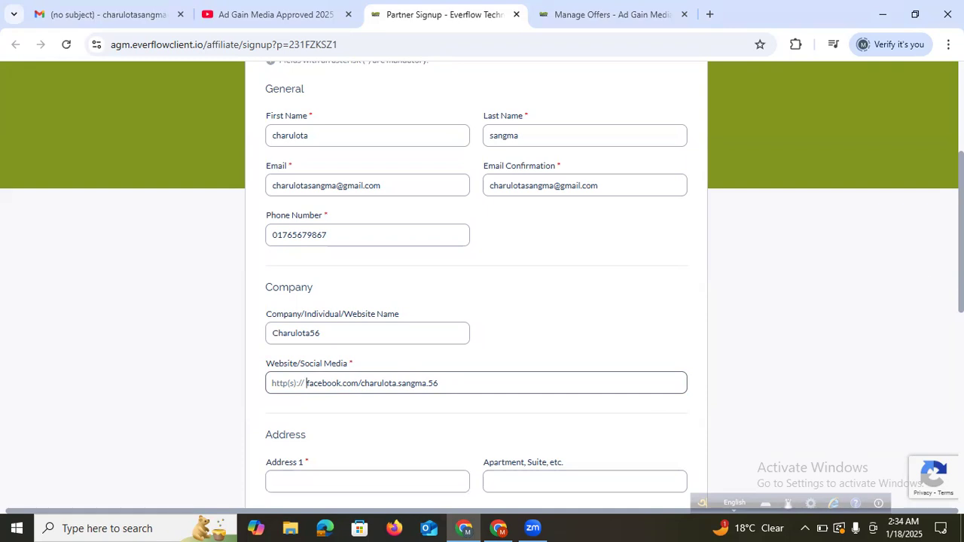
Enter the street address in Address 1 and fill in the city
scroll(541, 295, down, 2)
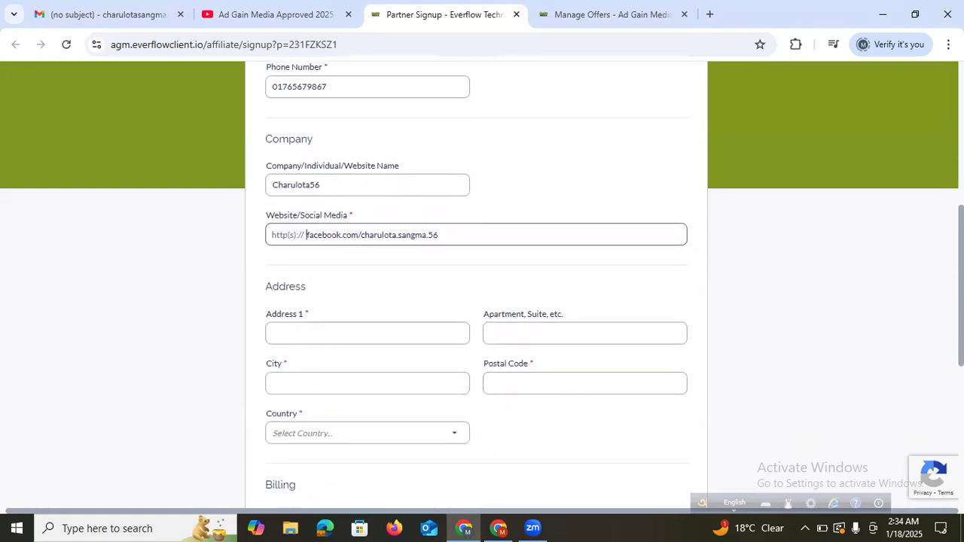
click(349, 323)
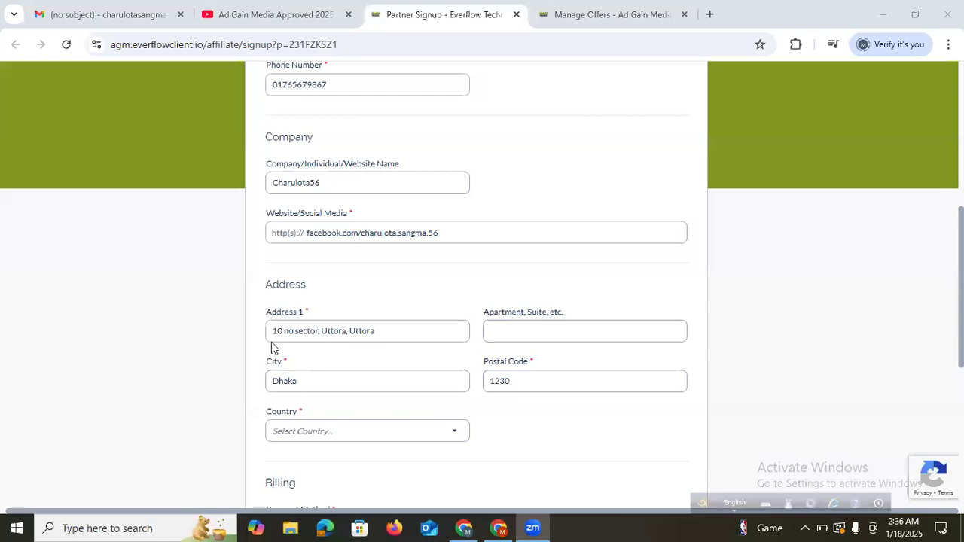
drag(273, 330, 317, 335)
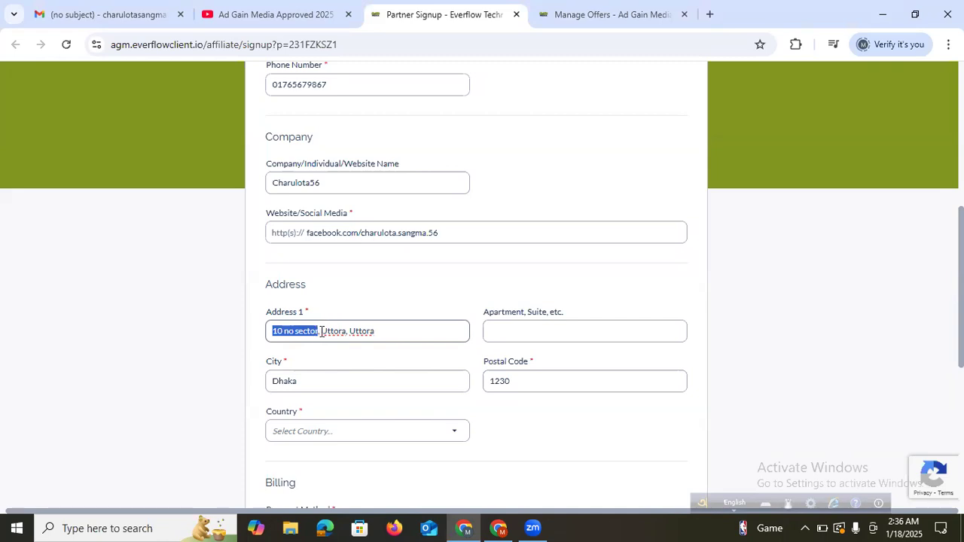
drag(321, 332, 376, 340)
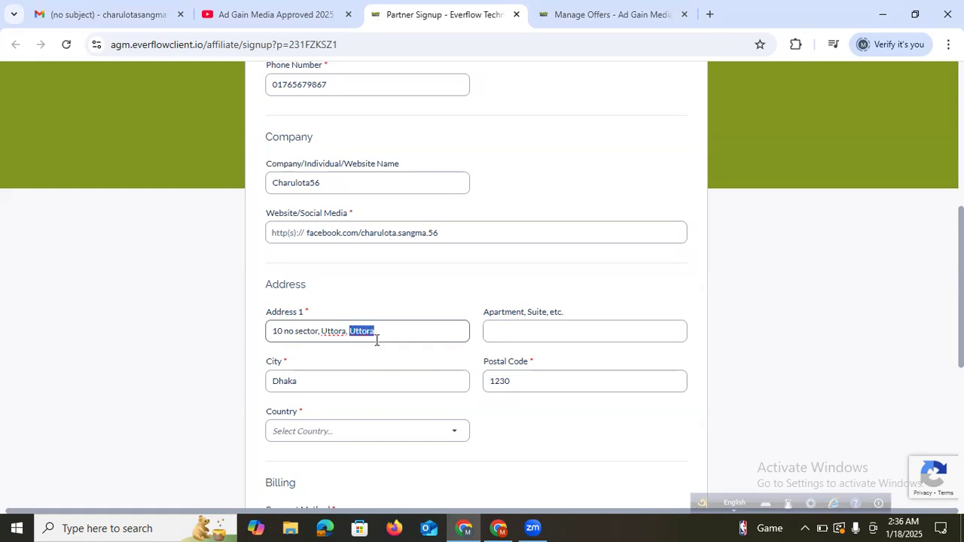
click(303, 384)
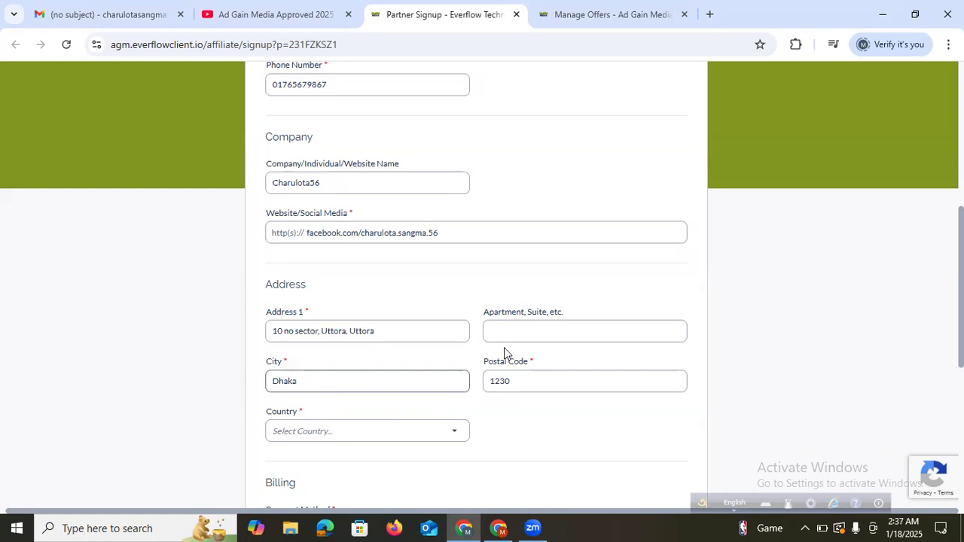
Select Bangladesh as the country and Dhaka (BD) as the region
click(322, 435)
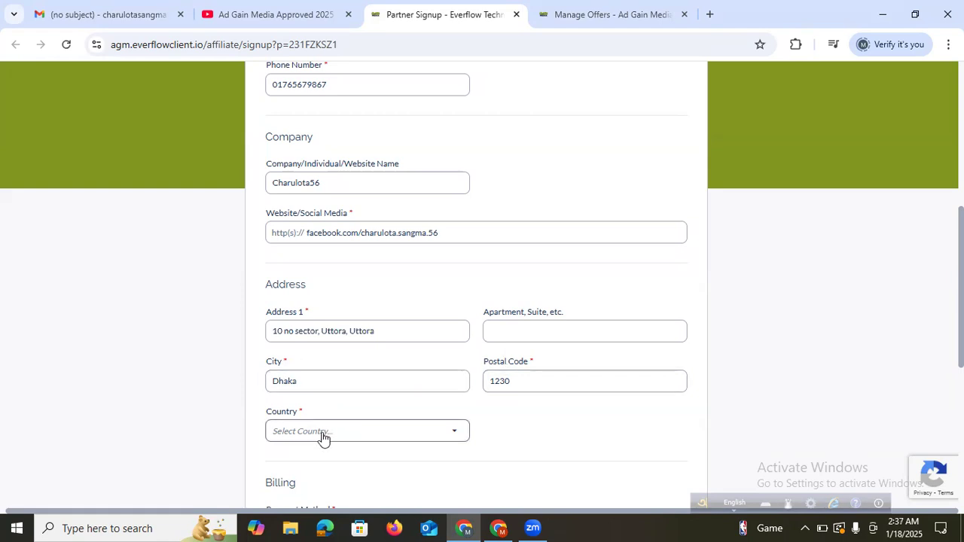
text(b)
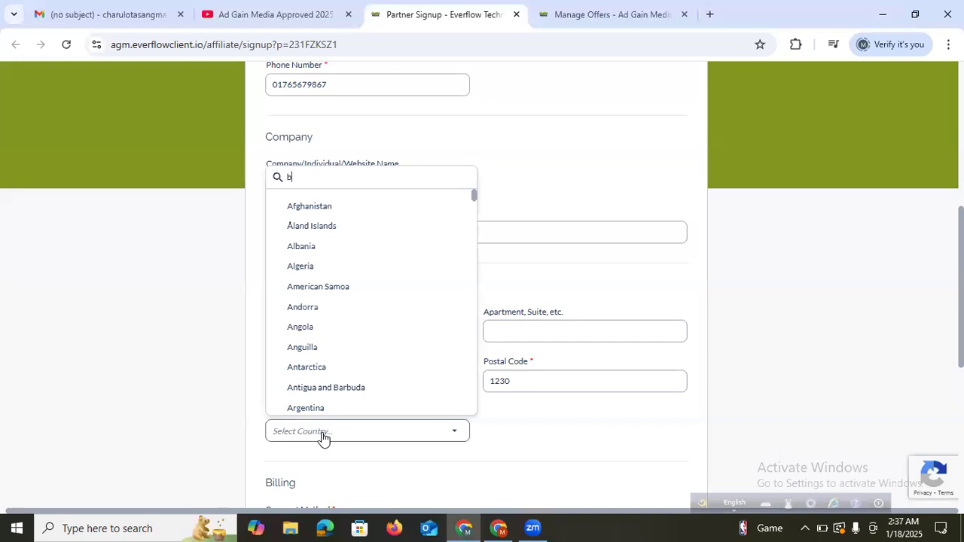
text(ang)
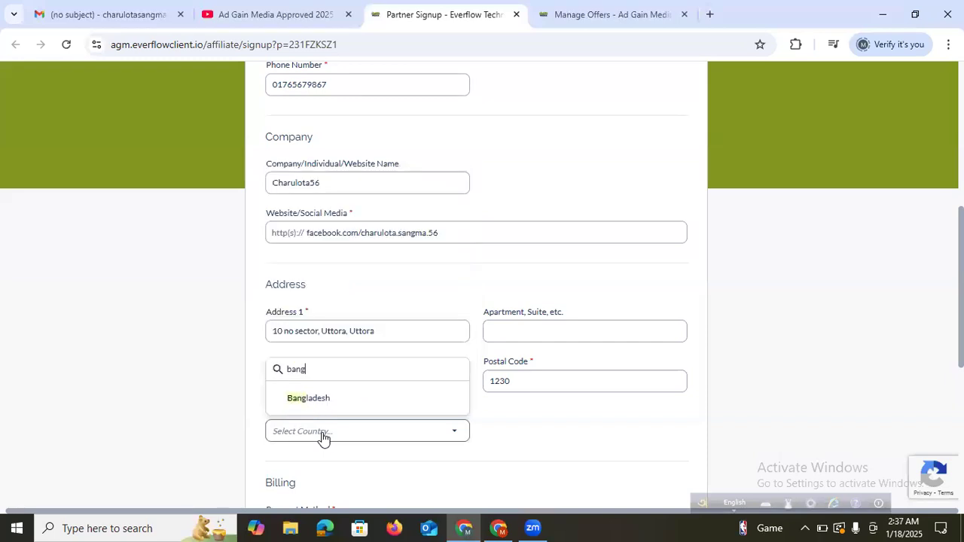
click(308, 399)
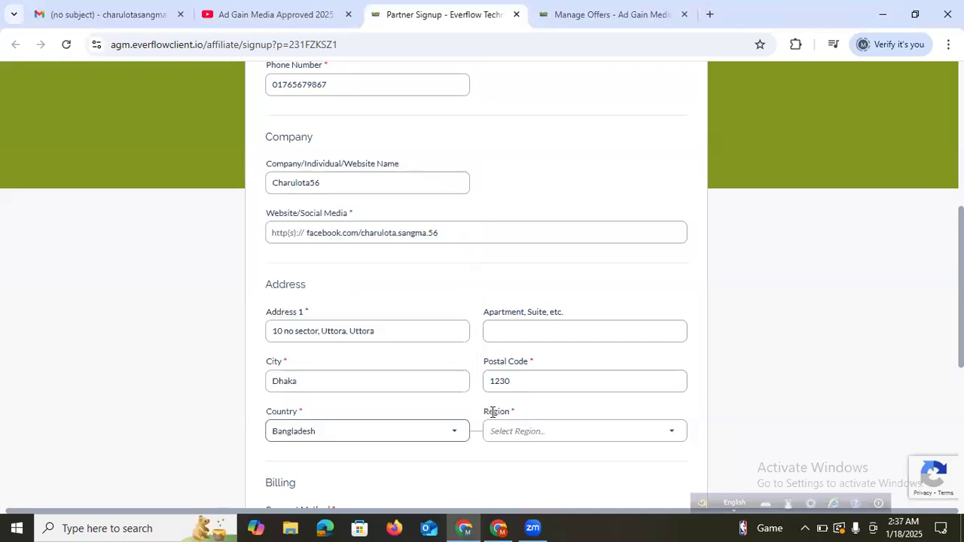
click(519, 441)
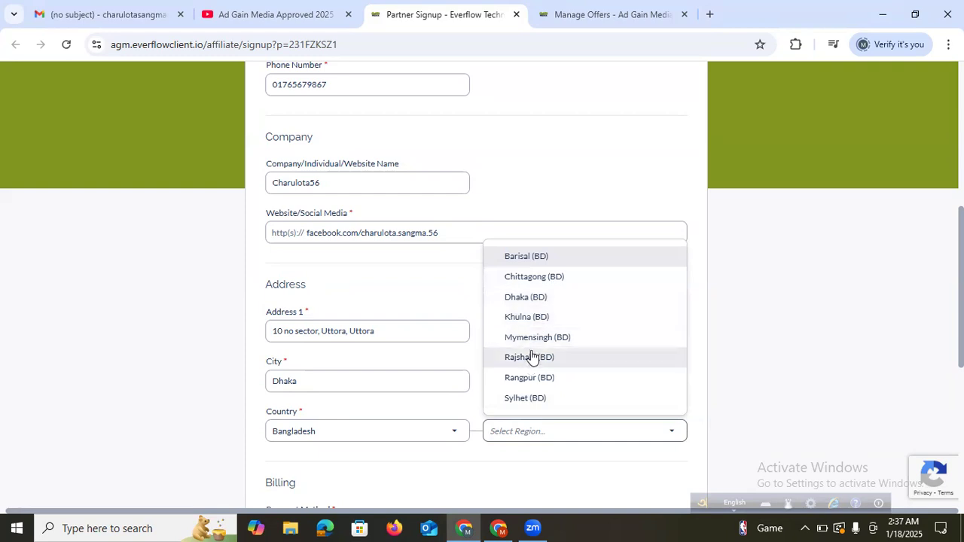
click(541, 298)
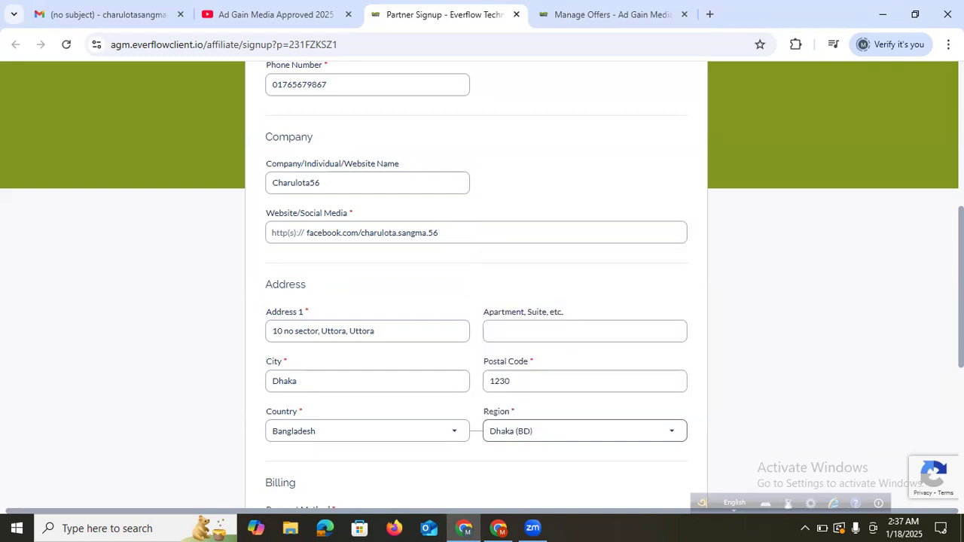
scroll(486, 384, down, 2)
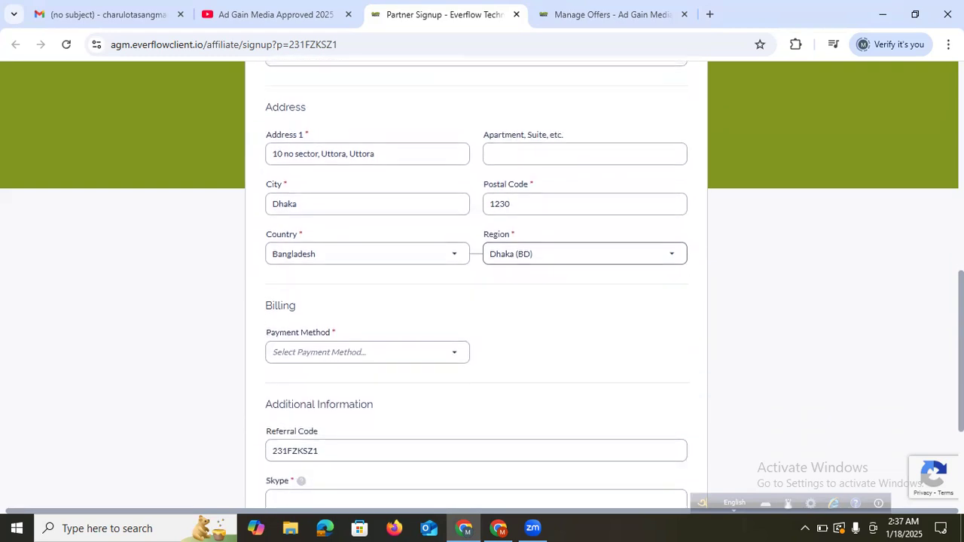
Choose Payoneer as payment method and paste the email address as the payout email
click(392, 354)
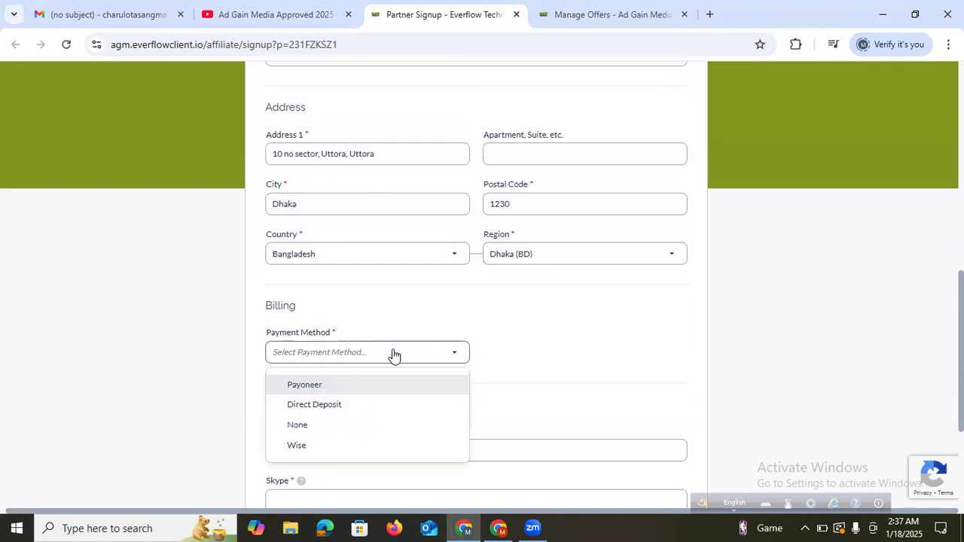
click(349, 386)
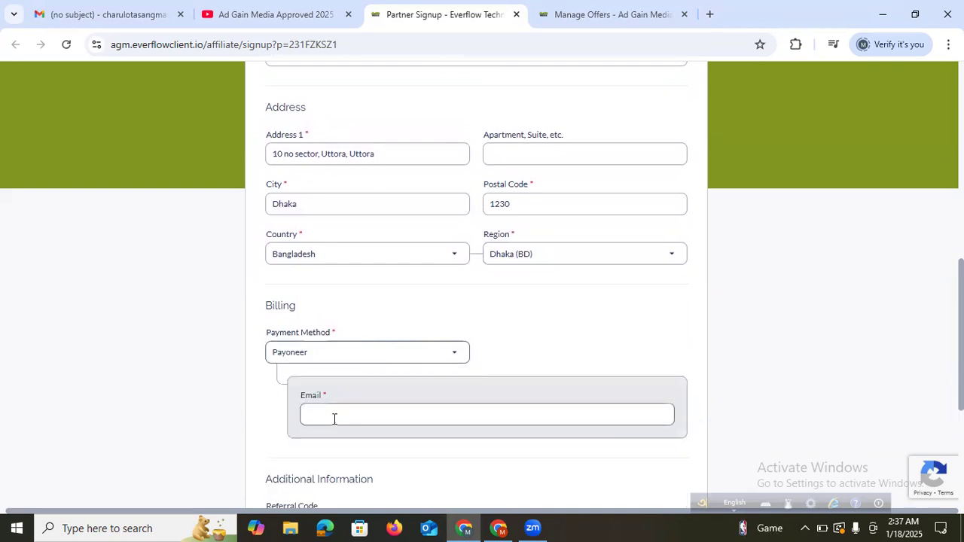
right_click(334, 419)
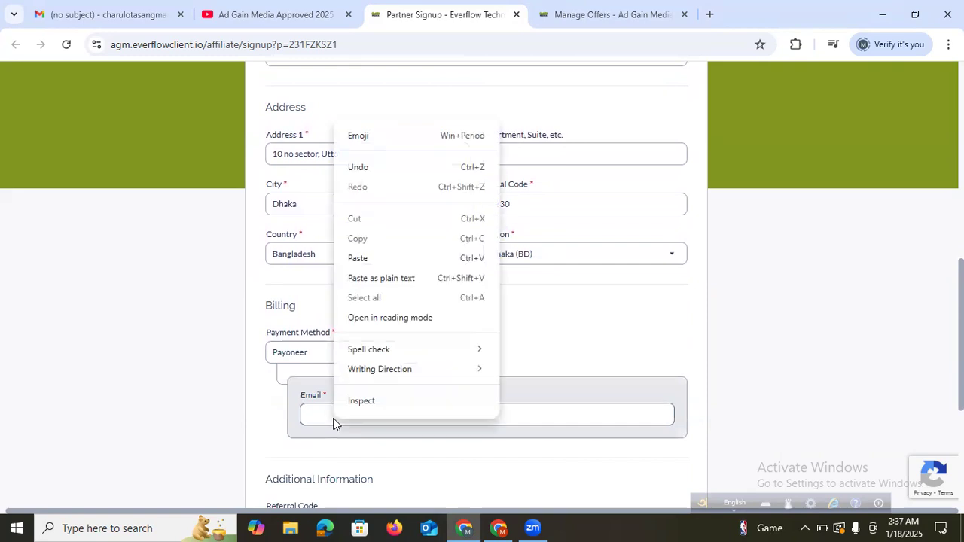
click(404, 260)
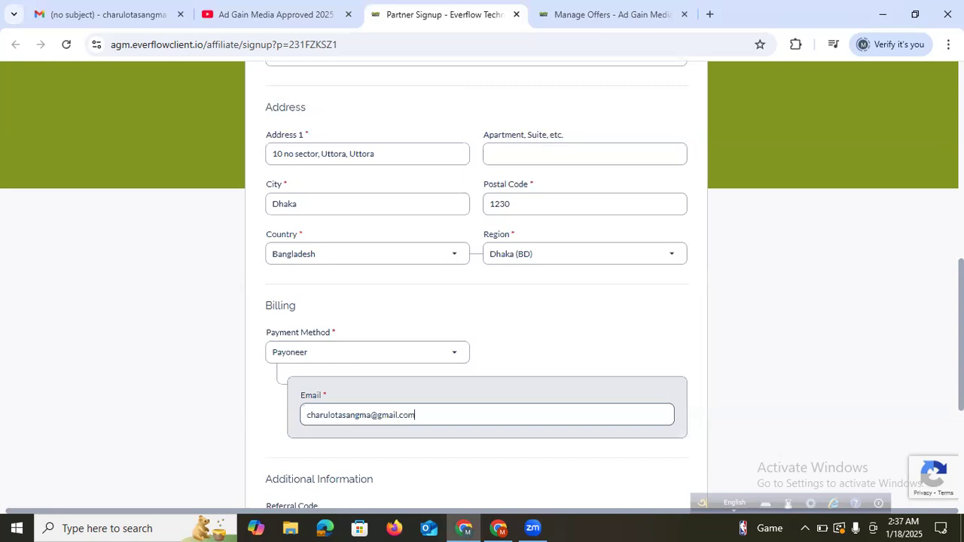
Try Wise and Direct Deposit as payment methods, then settle back on Payoneer
click(436, 361)
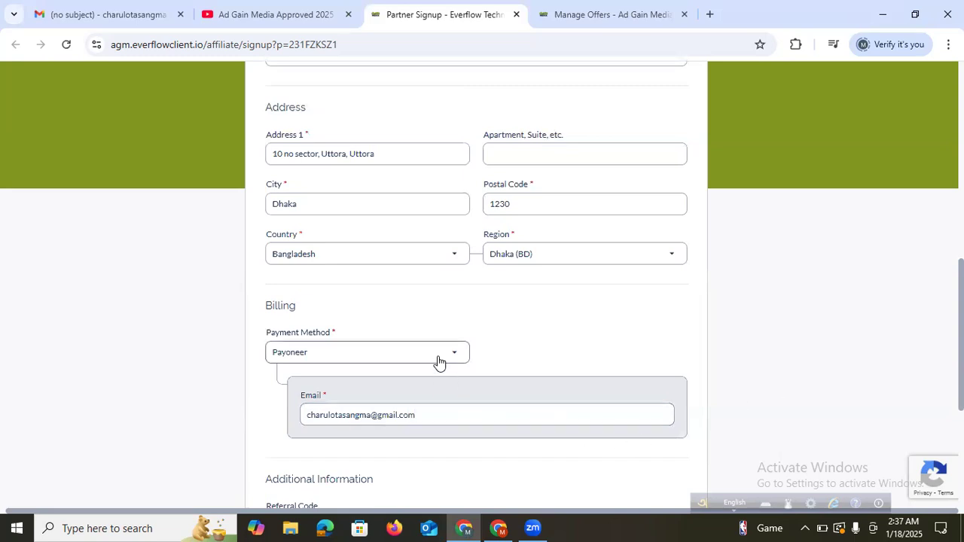
click(352, 447)
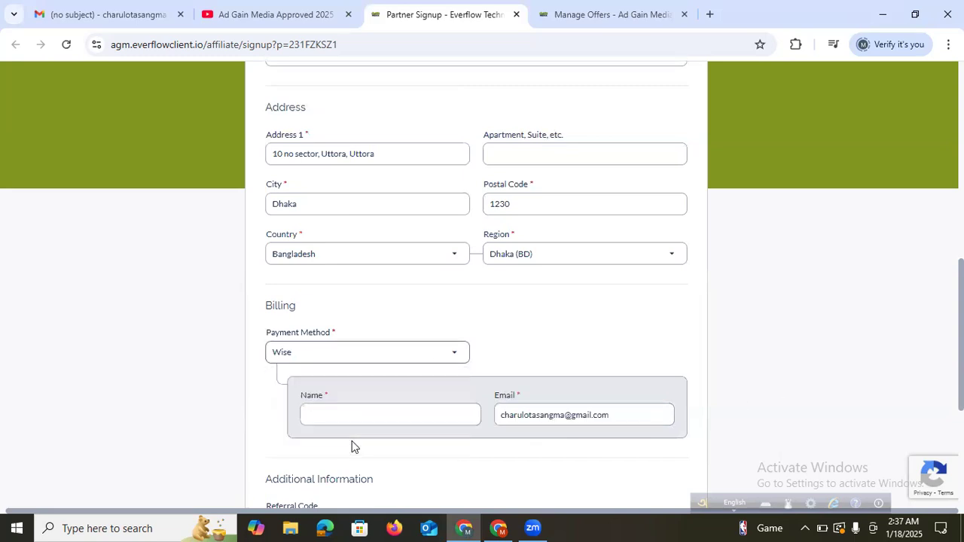
click(340, 418)
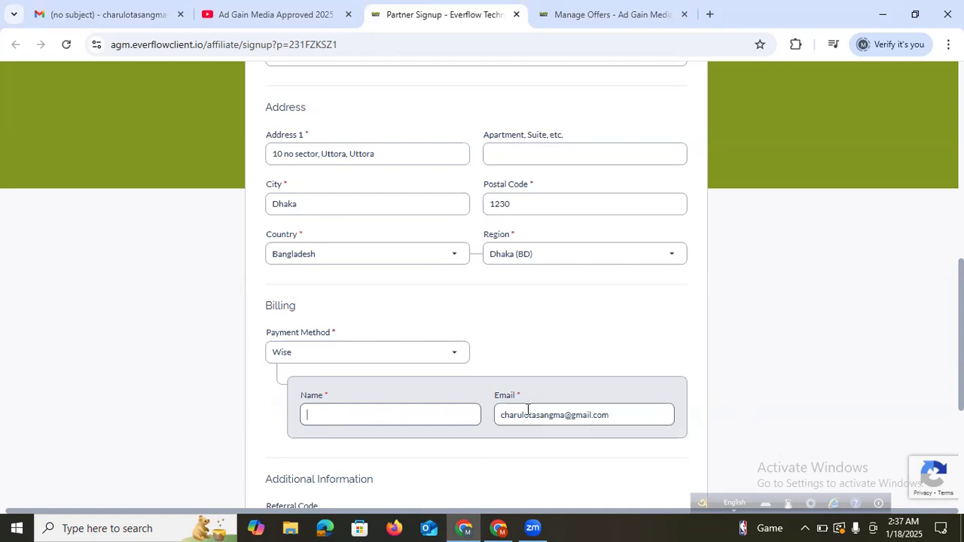
click(323, 356)
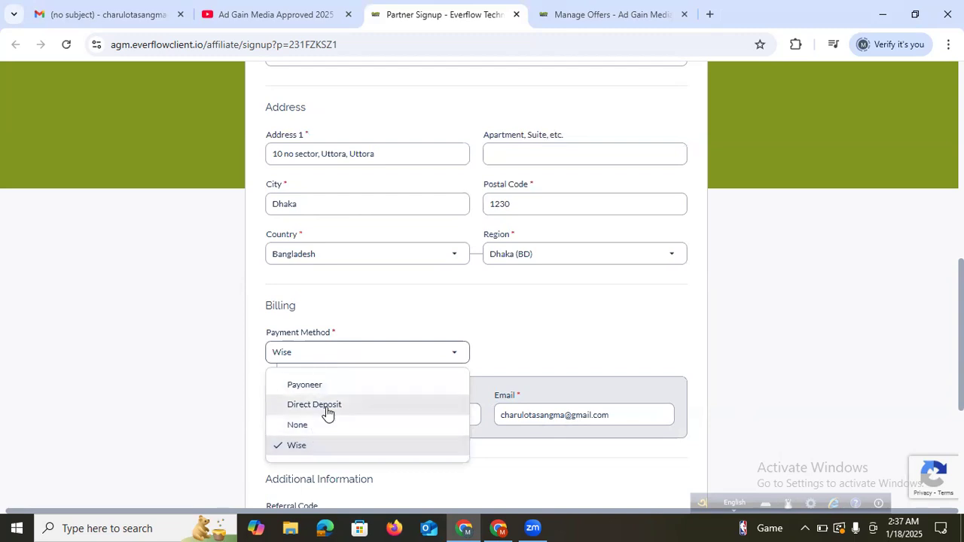
click(326, 406)
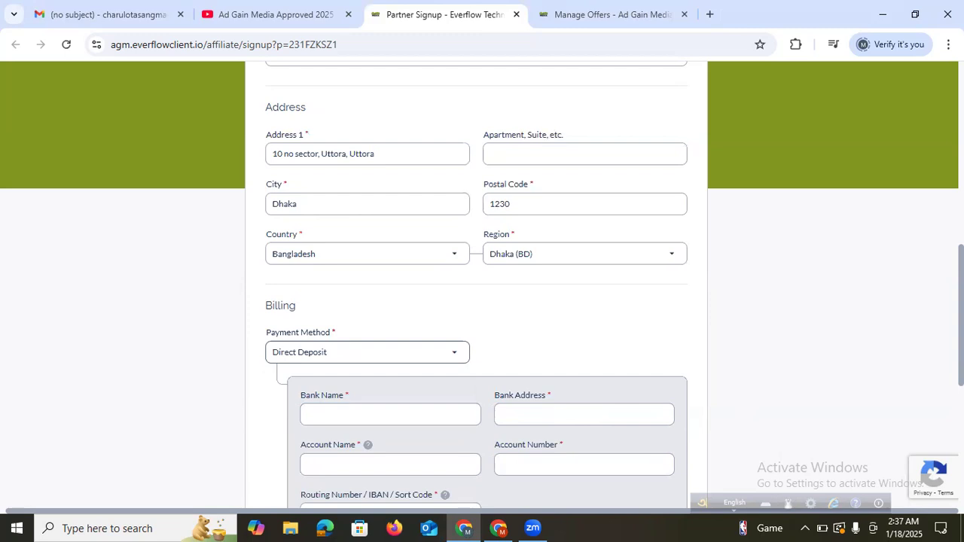
scroll(454, 309, down, 2)
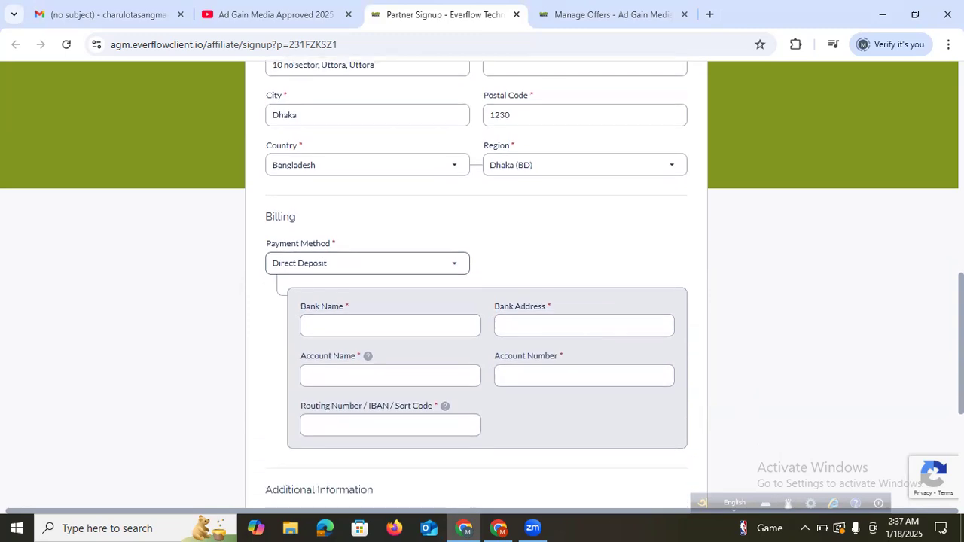
scroll(454, 309, up, 1)
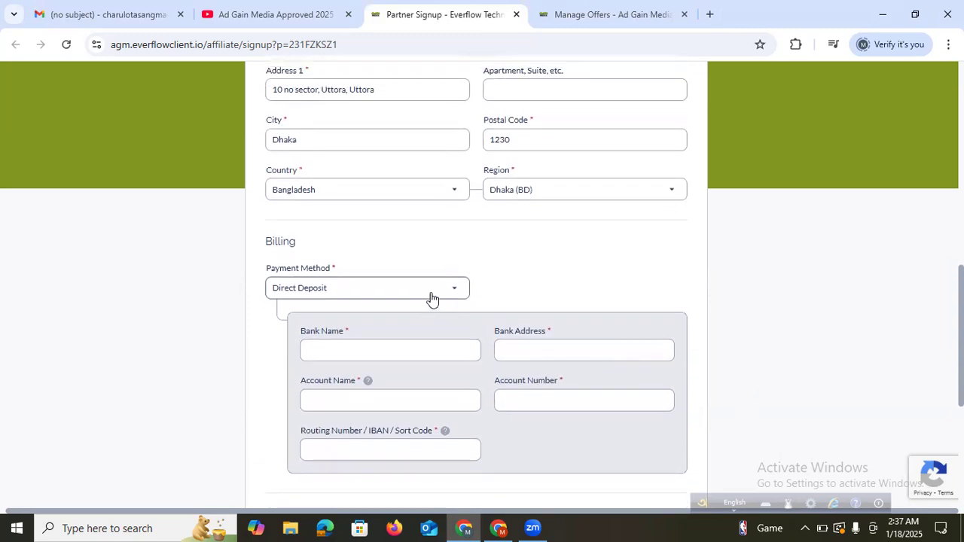
click(432, 300)
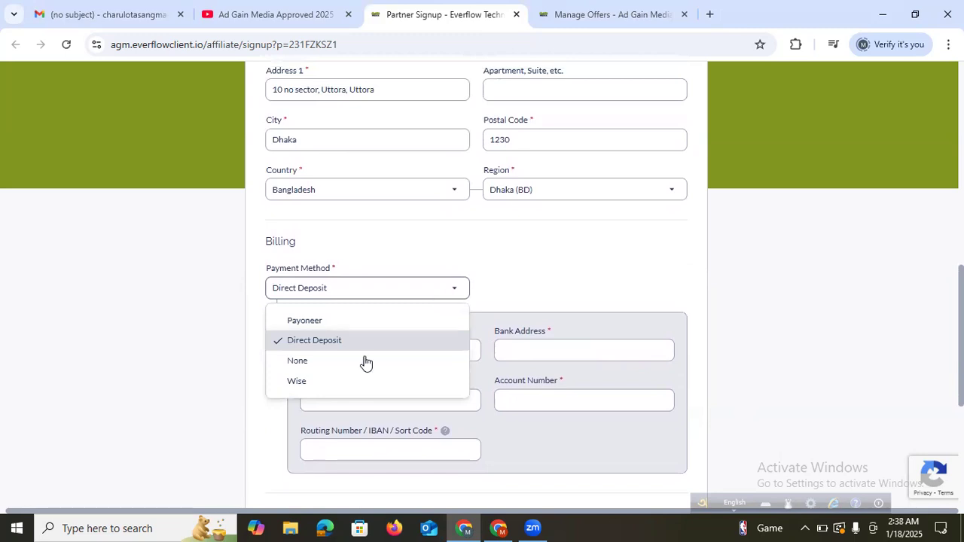
click(348, 323)
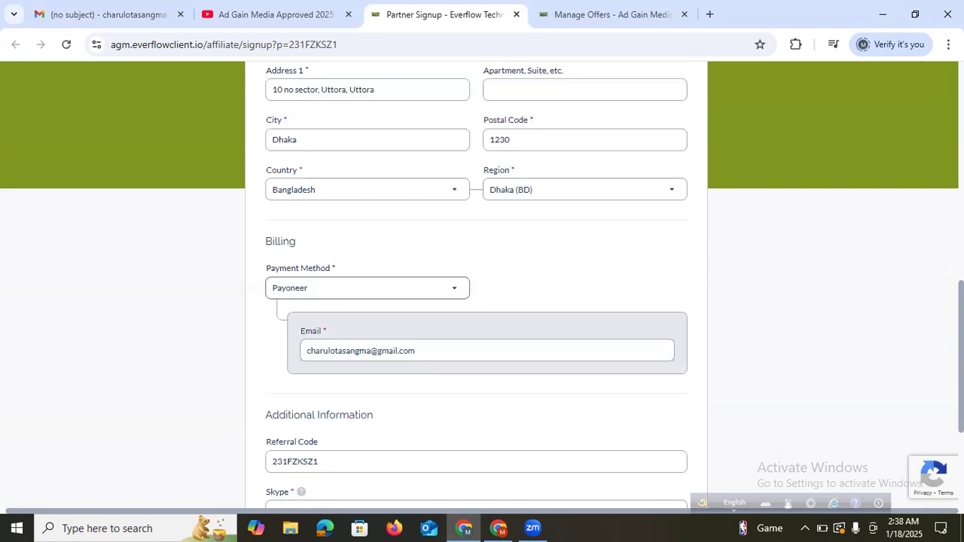
scroll(476, 286, down, 2)
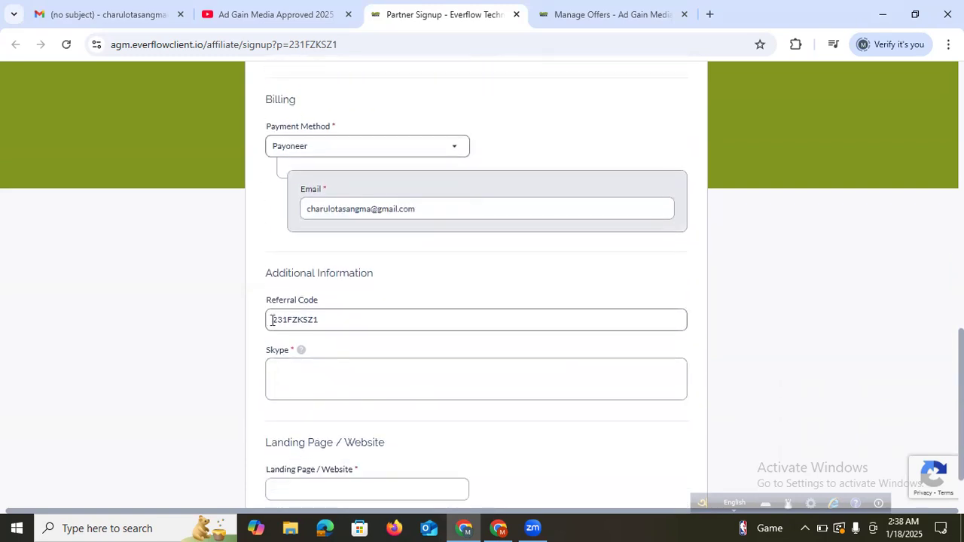
drag(272, 320, 327, 322)
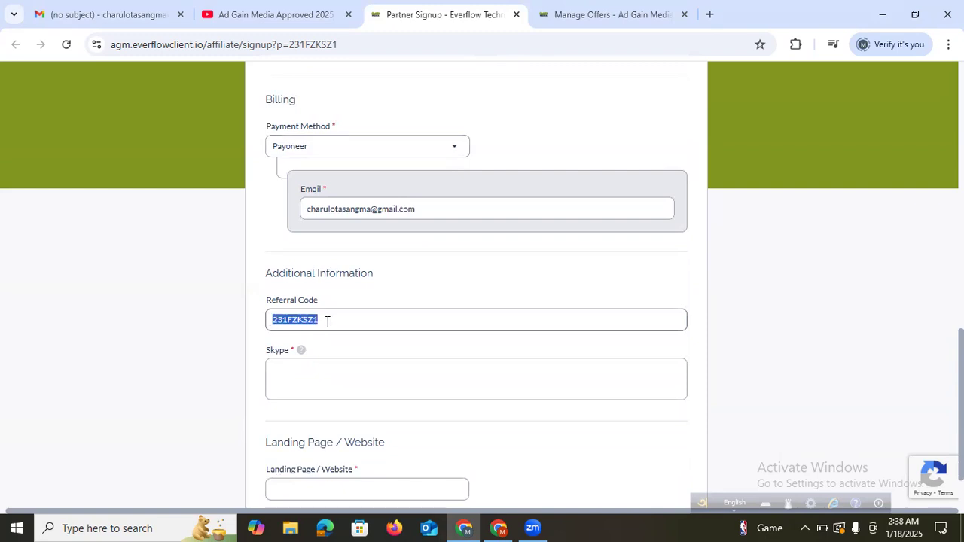
click(279, 15)
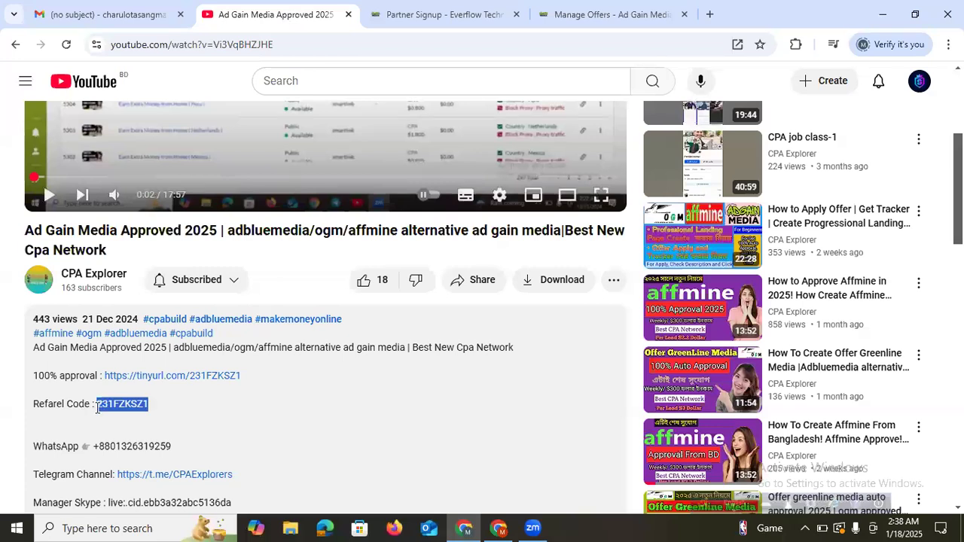
click(449, 16)
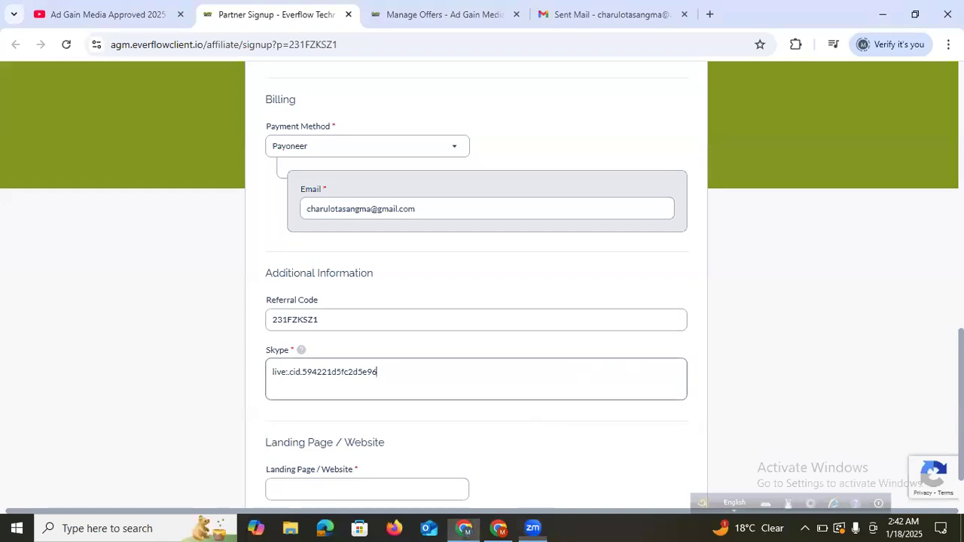
Paste the Google Sites landing page URL, submit the application, and revisit the YouTube video
scroll(200, 427, down, 1)
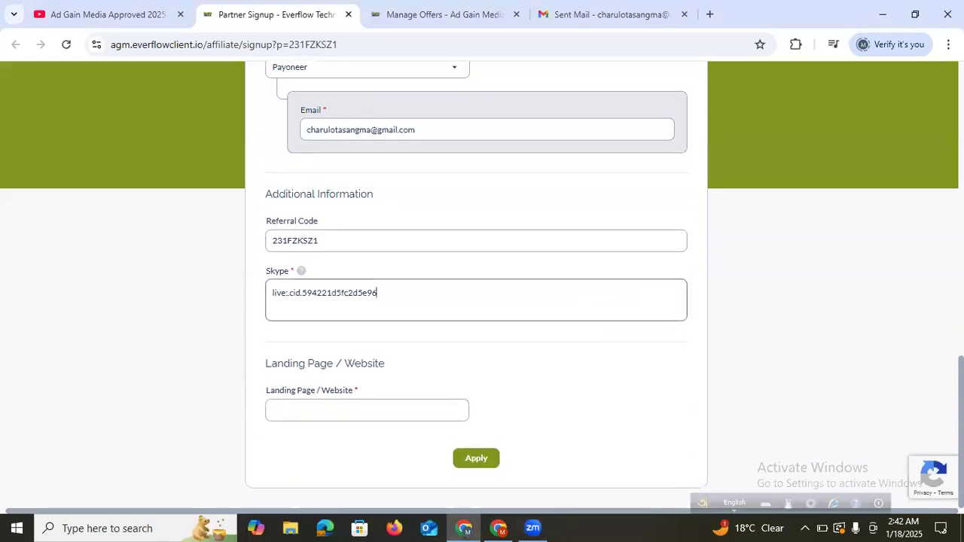
right_click(289, 415)
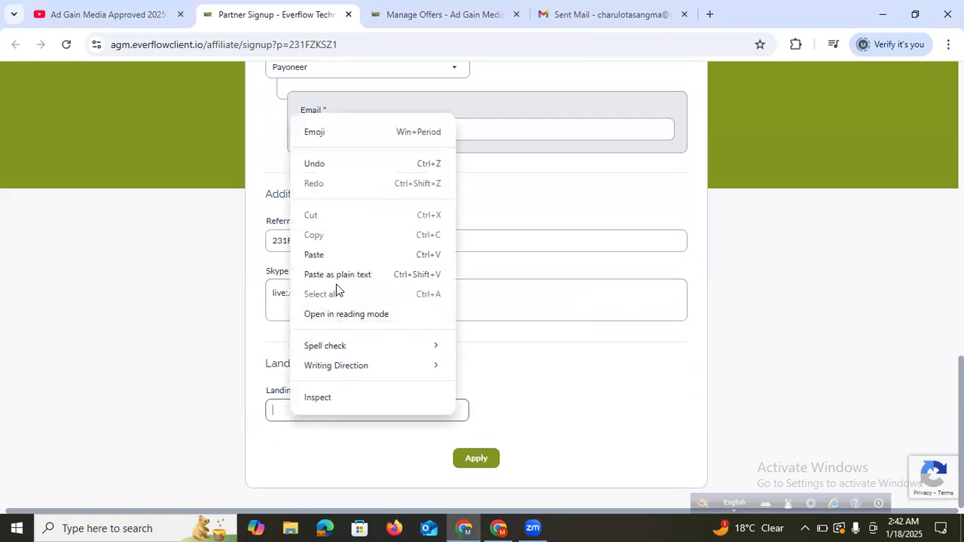
click(342, 263)
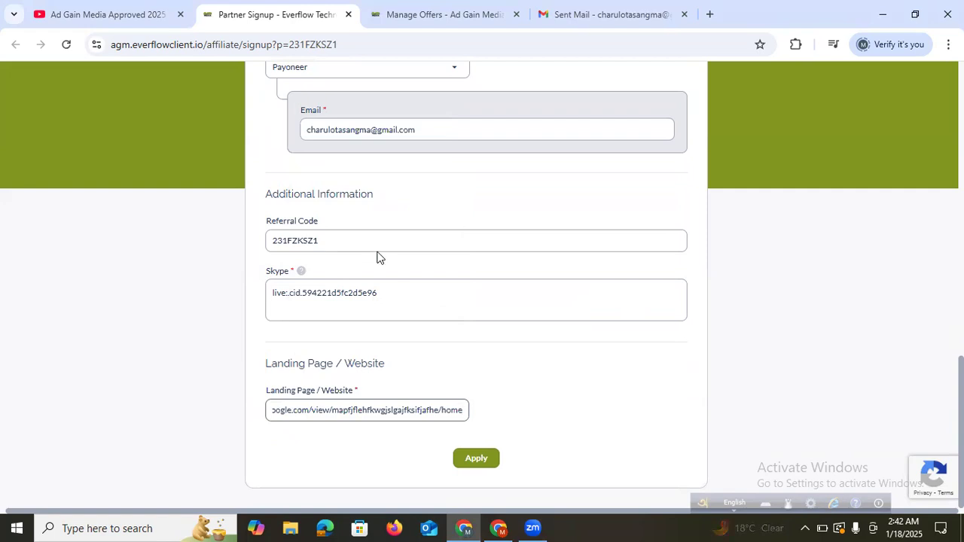
click(485, 444)
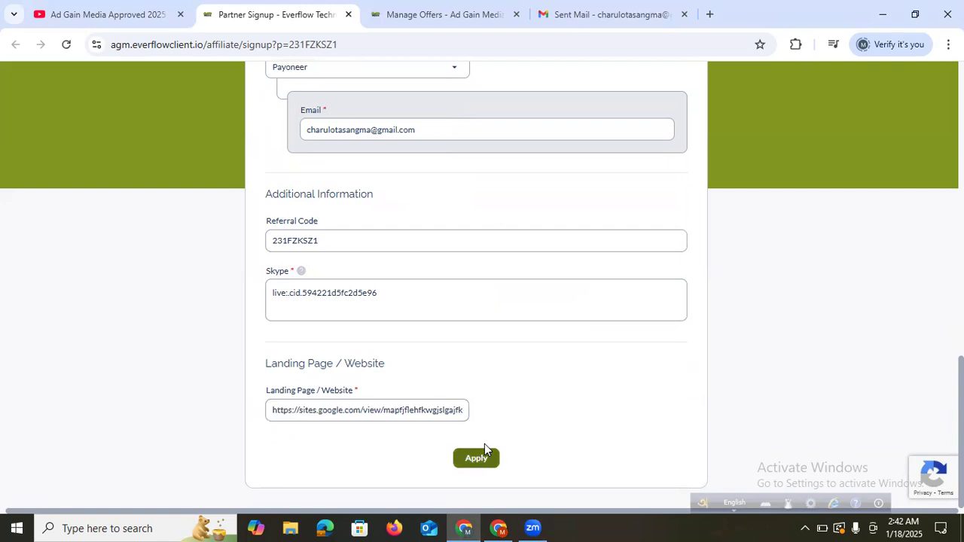
click(484, 446)
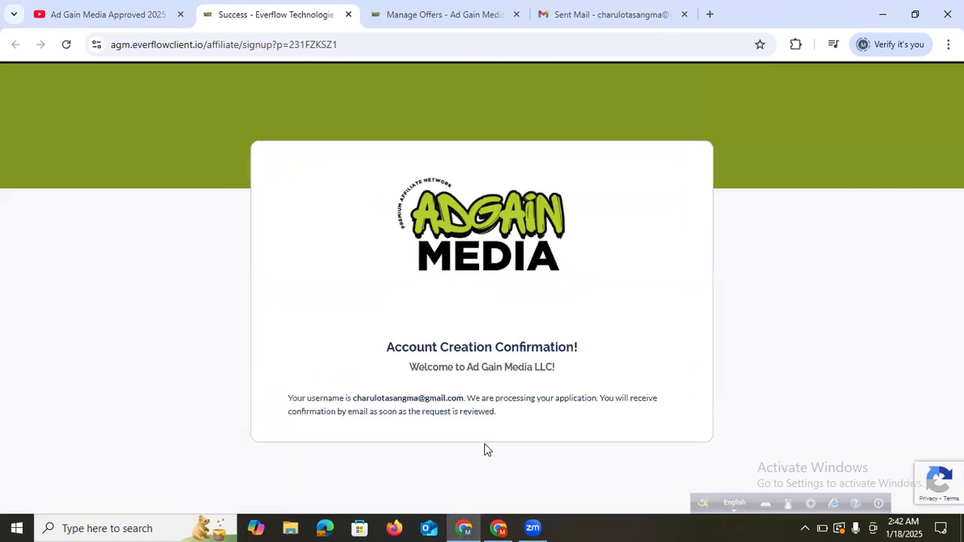
click(128, 22)
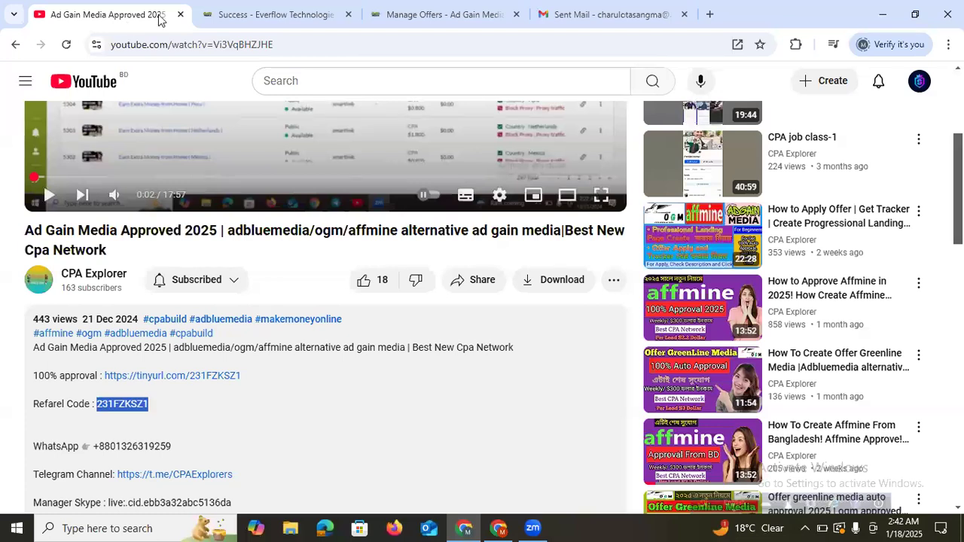
Open the 'Action needed: please verify your email' message in Gmail and confirm the address with Verify My Email
click(204, 21)
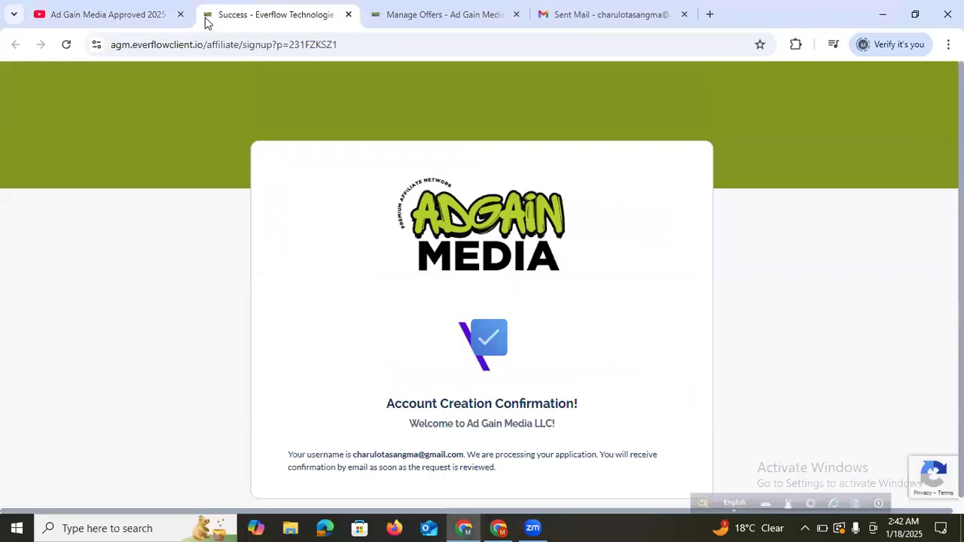
click(566, 15)
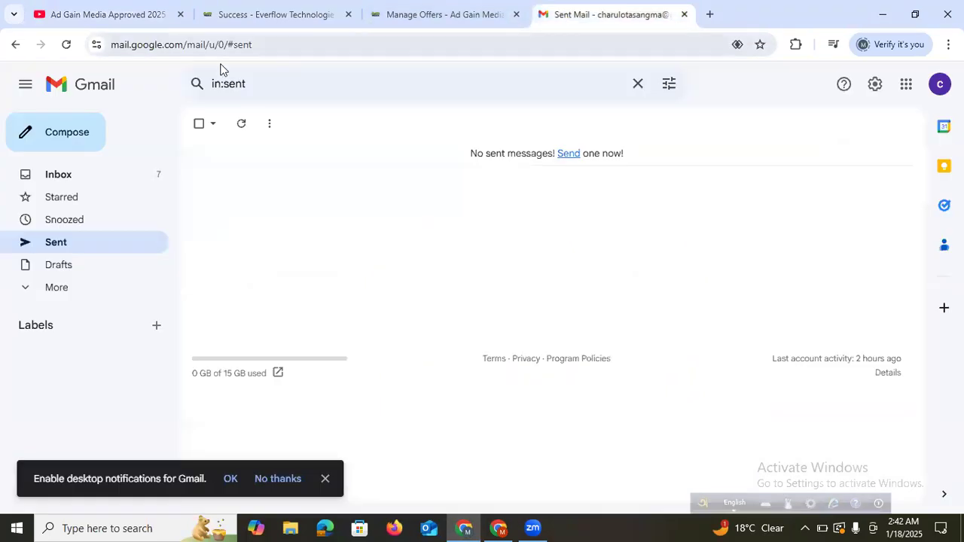
click(72, 175)
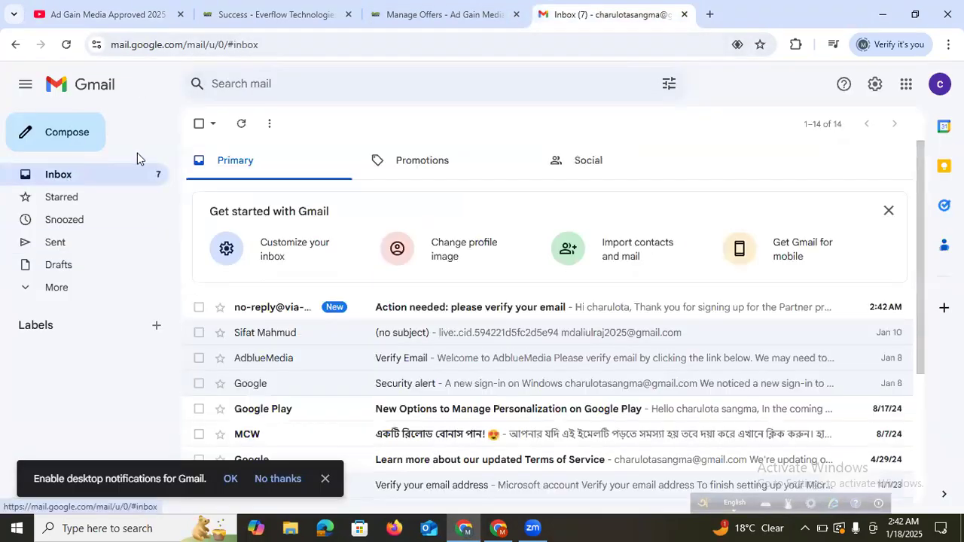
click(394, 311)
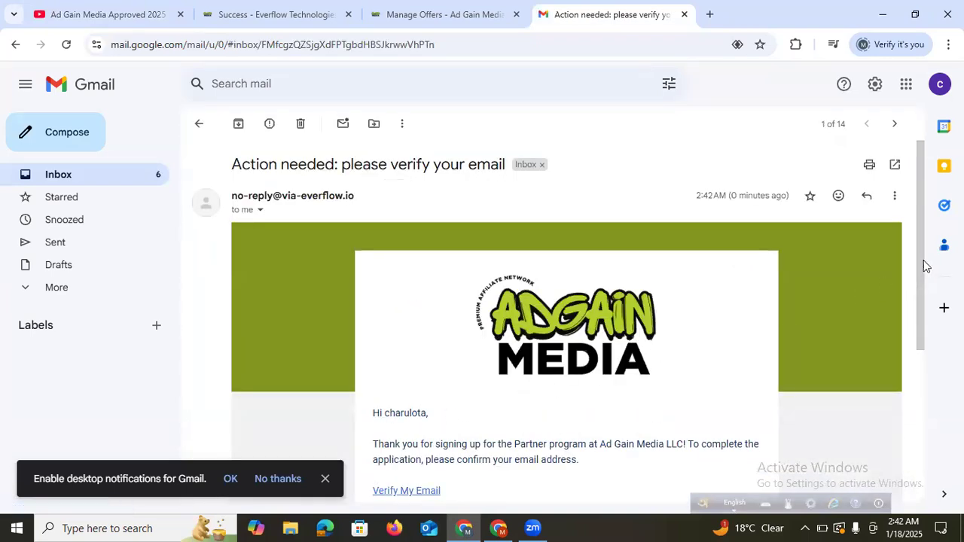
drag(922, 267, 920, 320)
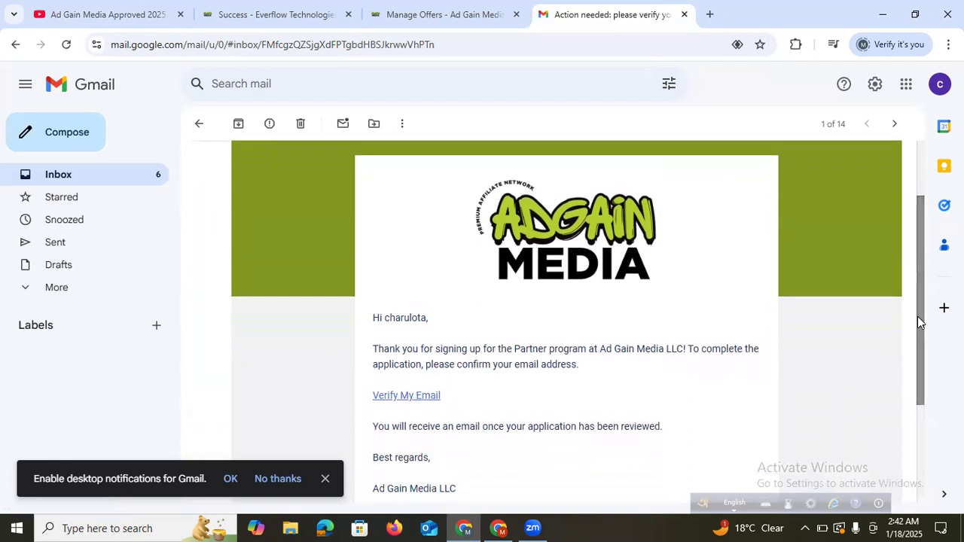
click(404, 396)
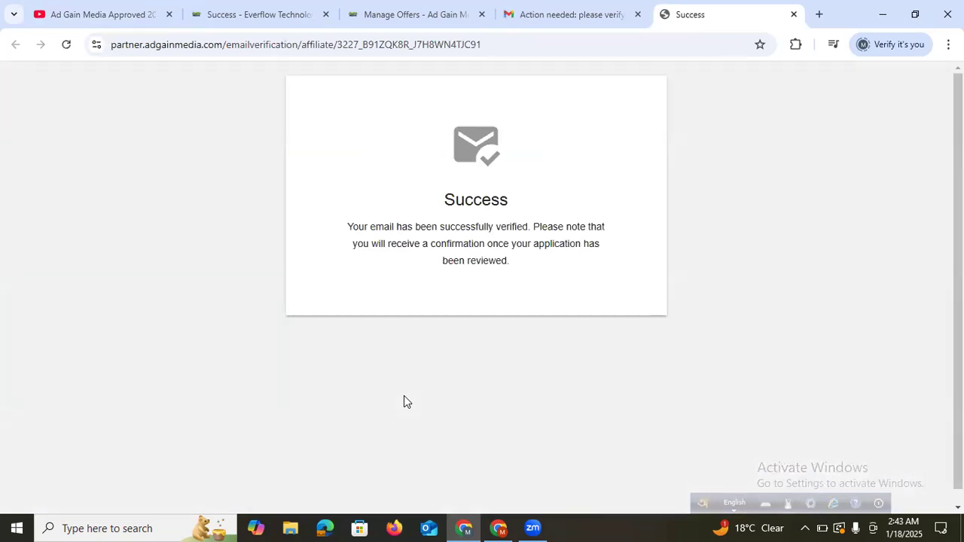
Cycle through the offers, verification email and signup tabs, then follow the Offer GreenLine Media activation link
click(447, 12)
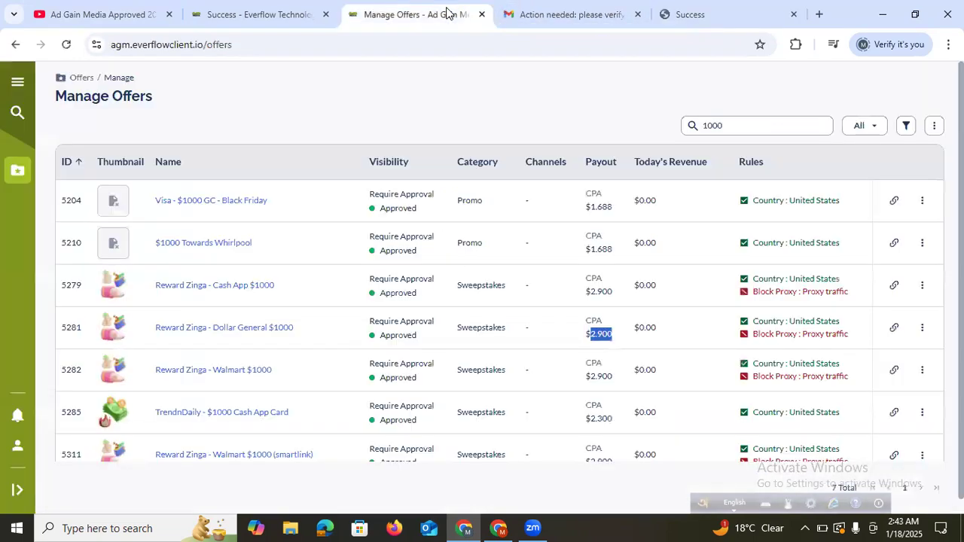
click(518, 22)
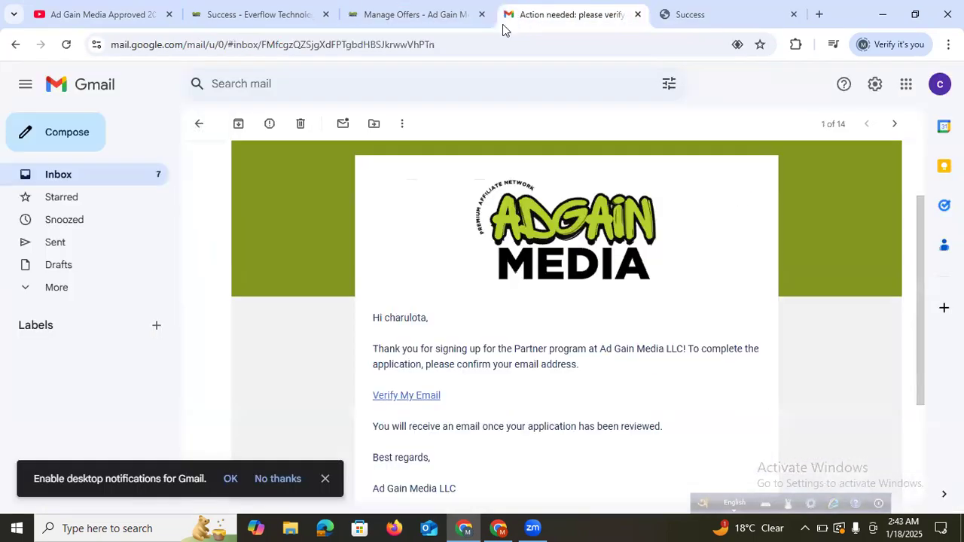
click(296, 21)
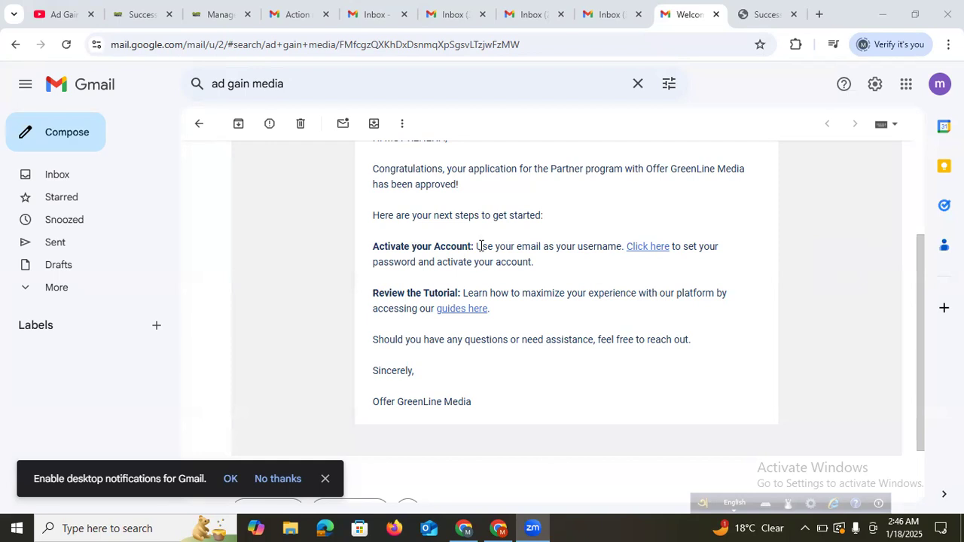
click(637, 250)
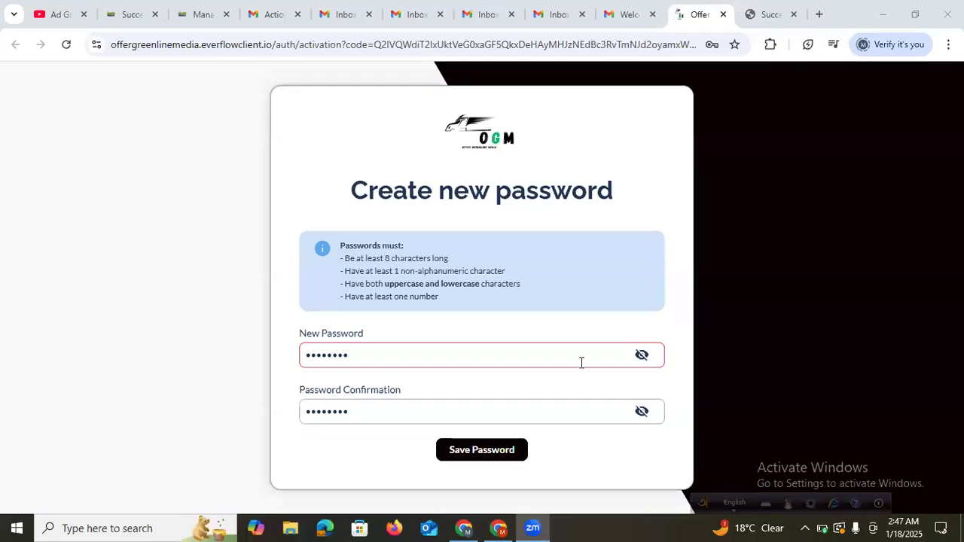
Complete the eight-character new password and its confirmation, then go back to the Ad Gain Media offers list
click(419, 350)
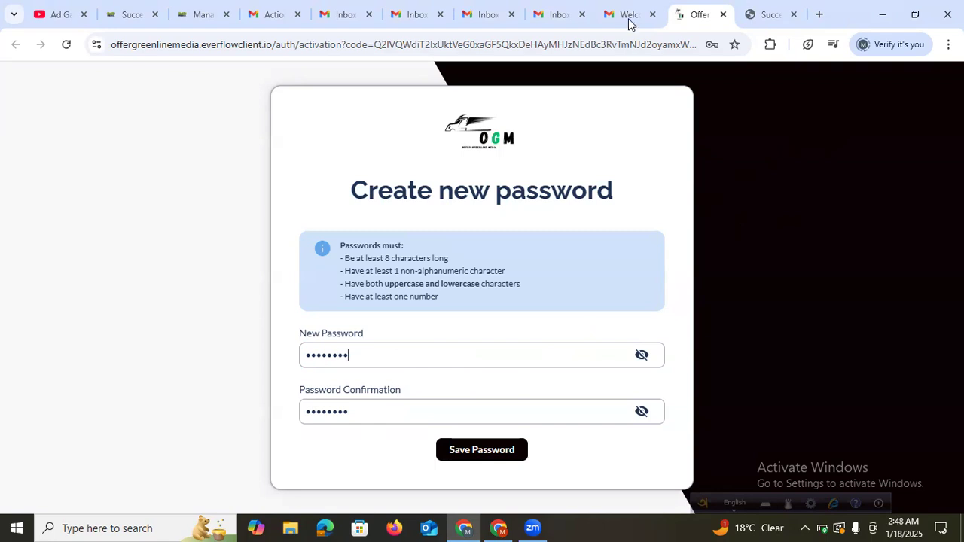
click(182, 17)
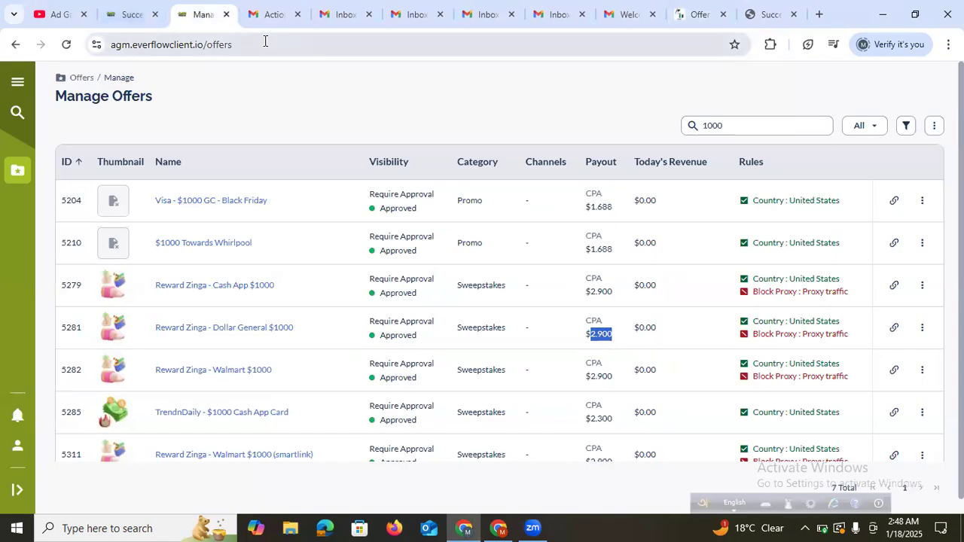